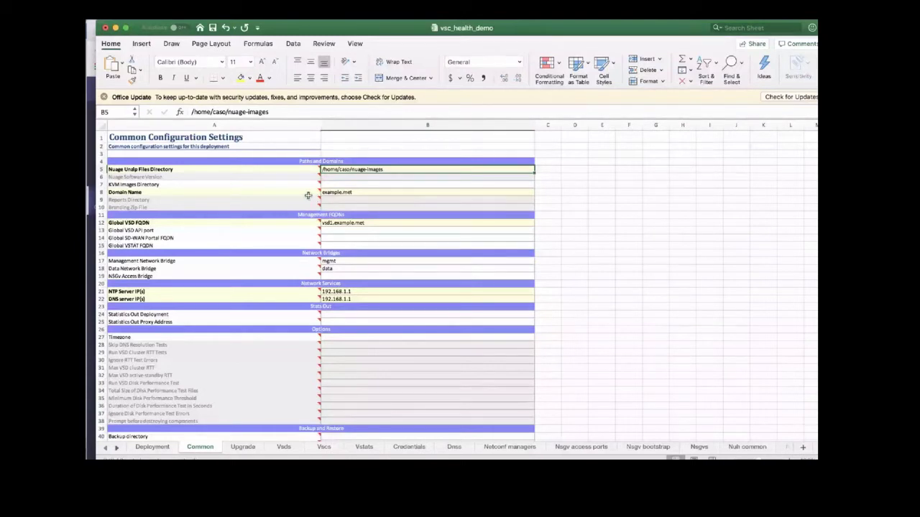
Set the Common sheet's zoom to 200% through the View menu's Zoom dialog.
mouse_move(235, 167)
left_click(200, 20)
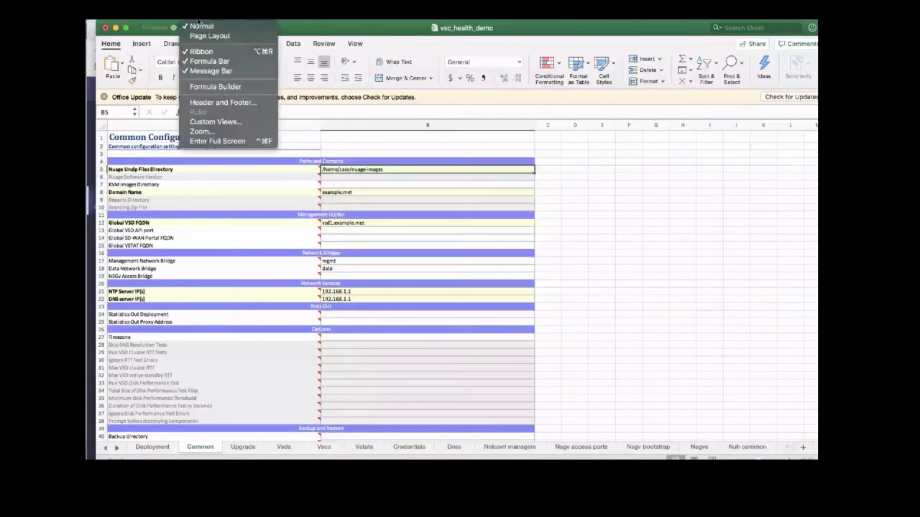
left_click(199, 132)
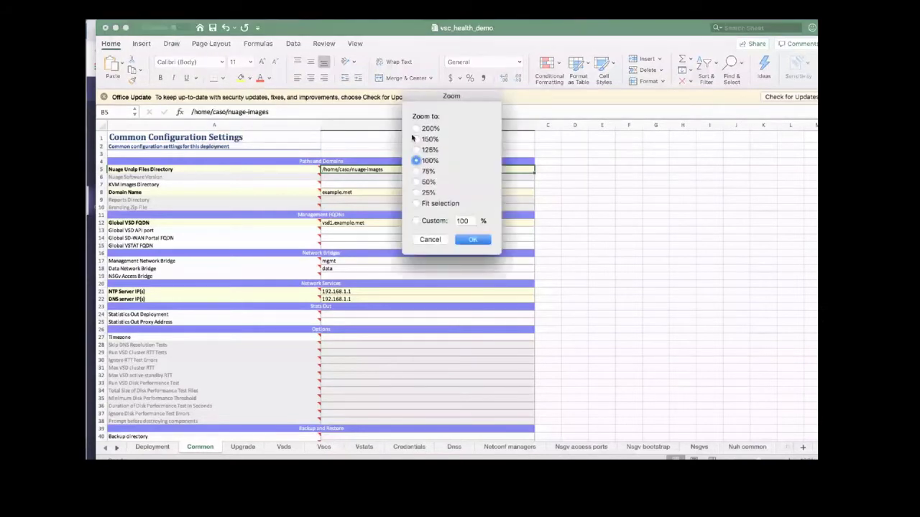
left_click(416, 128)
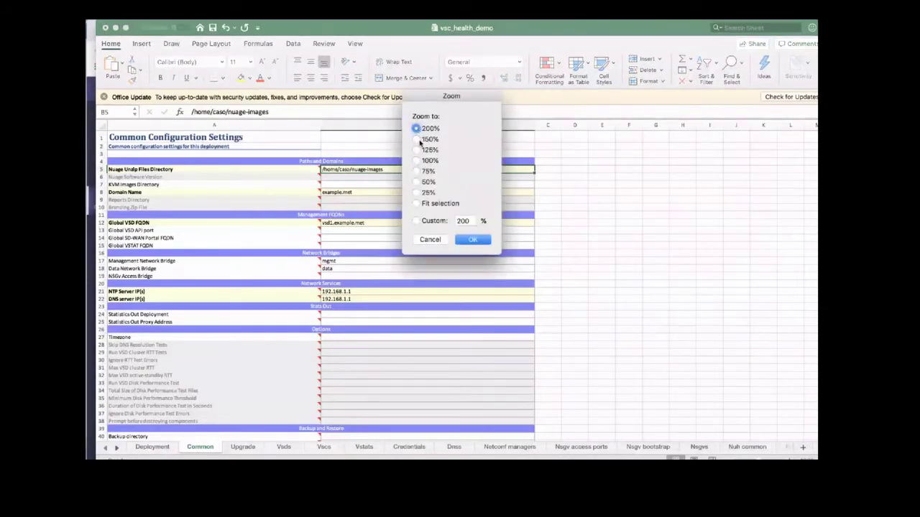
left_click(467, 240)
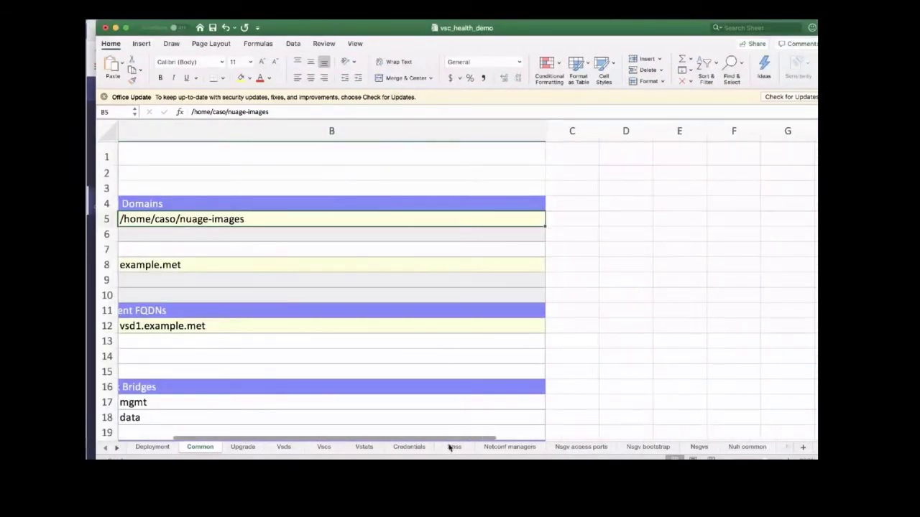
scroll(450, 442, "left", 5)
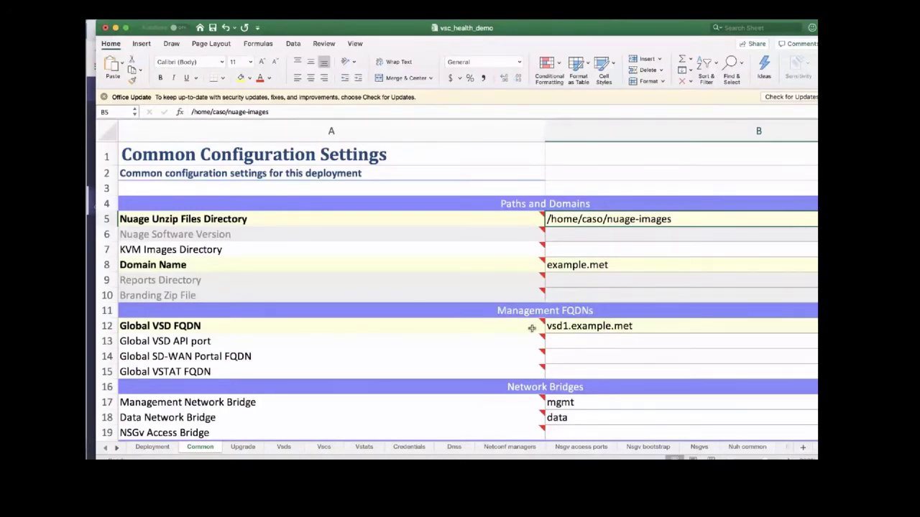
mouse_move(184, 218)
mouse_move(390, 239)
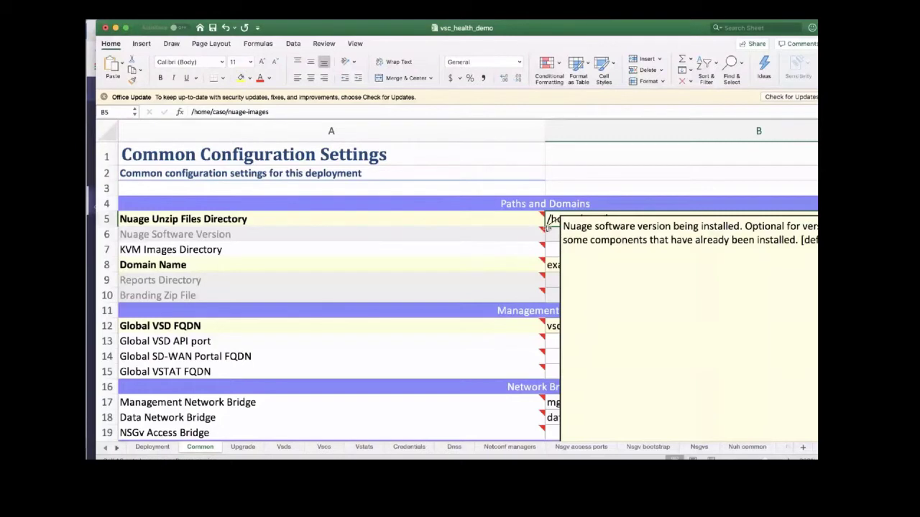
mouse_move(538, 217)
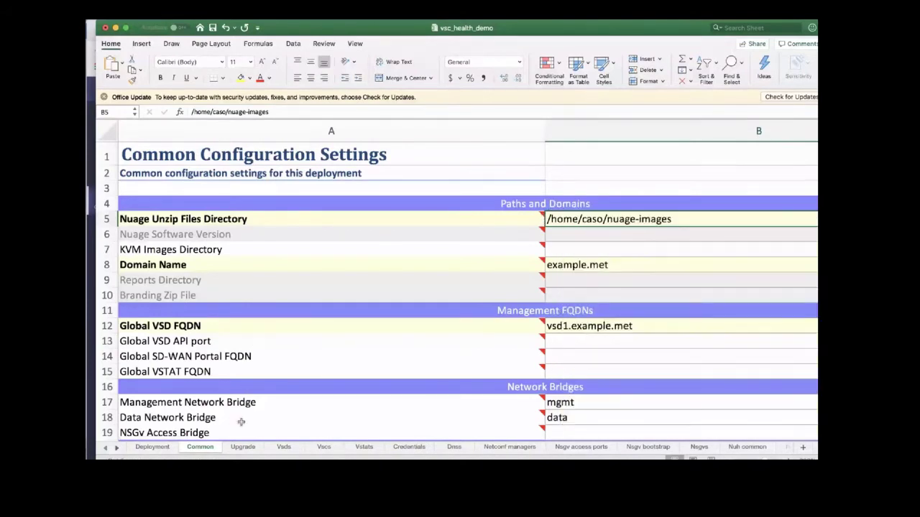
On the Vsds sheet, review Target Server Type kvm, prefix length 24 and the management IP.
left_click(285, 447)
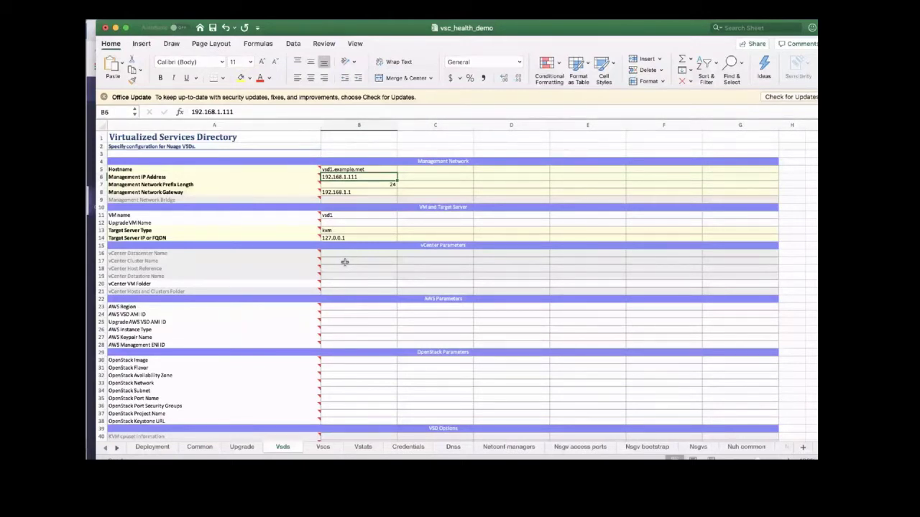
mouse_move(285, 230)
left_click(345, 232)
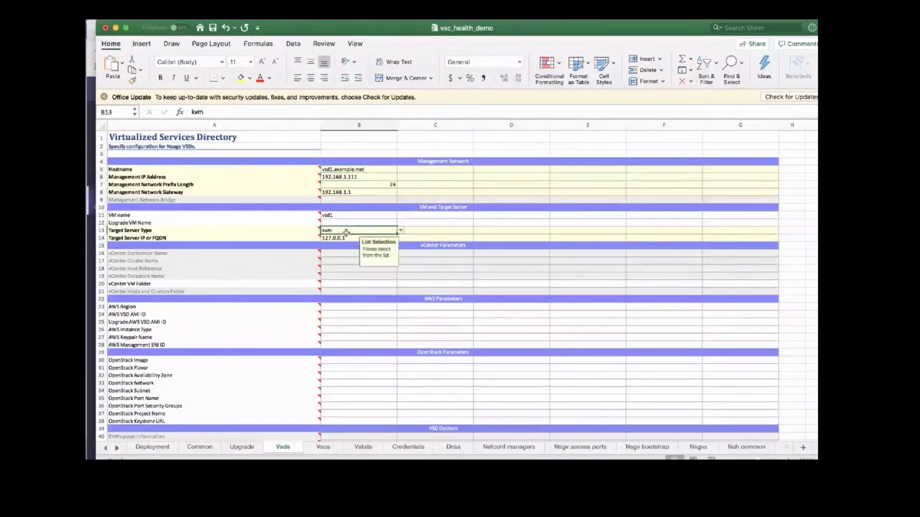
left_click(400, 231)
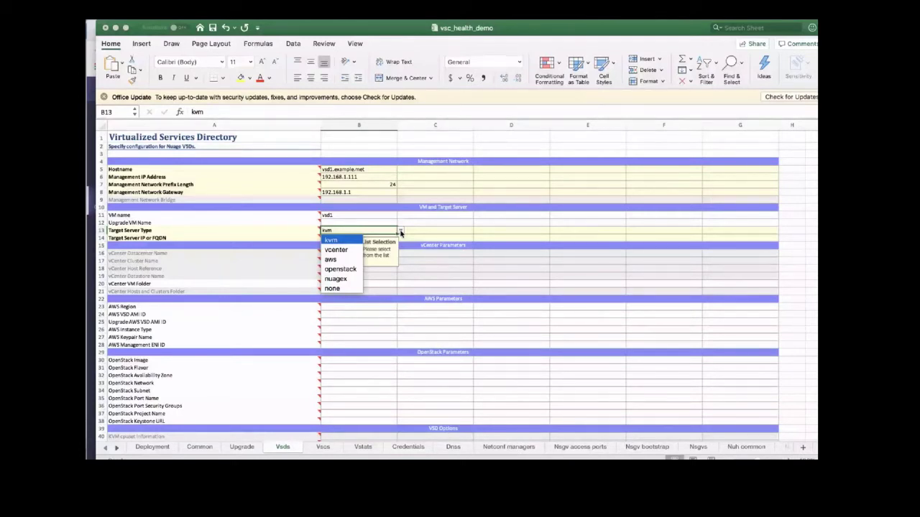
left_click(379, 188)
left_click(385, 182)
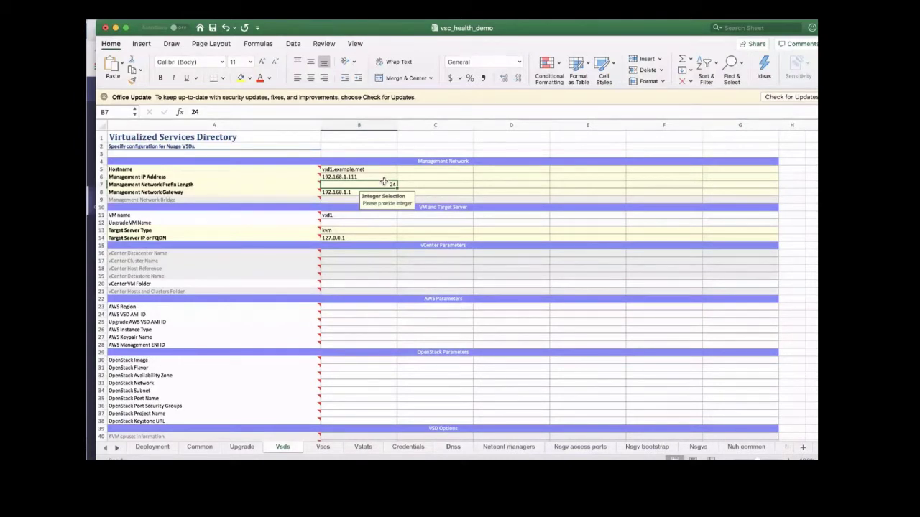
left_click(357, 177)
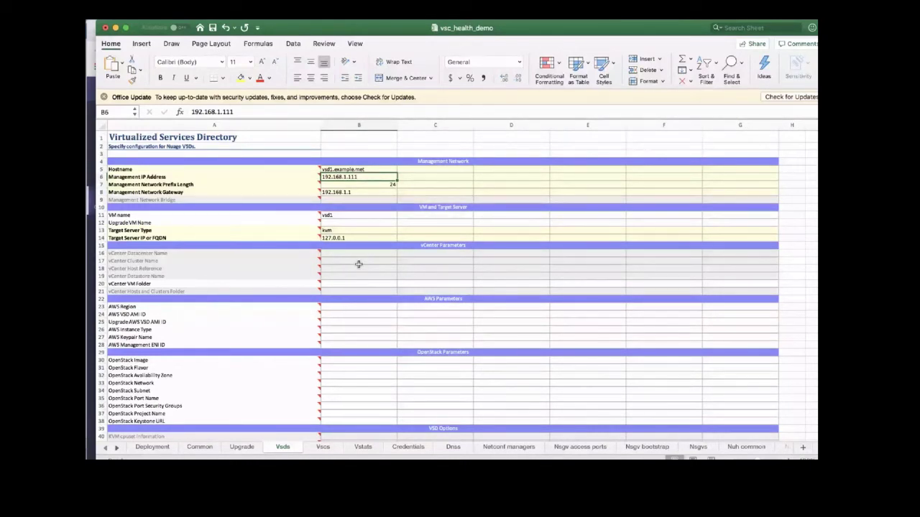
Type then erase a second VSD hostname in C5, keeping a single VSD, and go to Vscs.
left_click(436, 169)
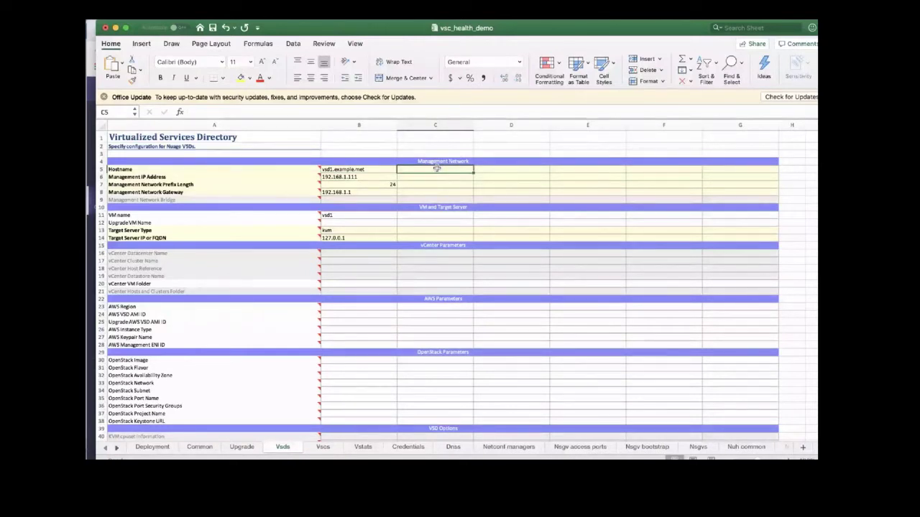
type("vsd2.es")
type("ample")
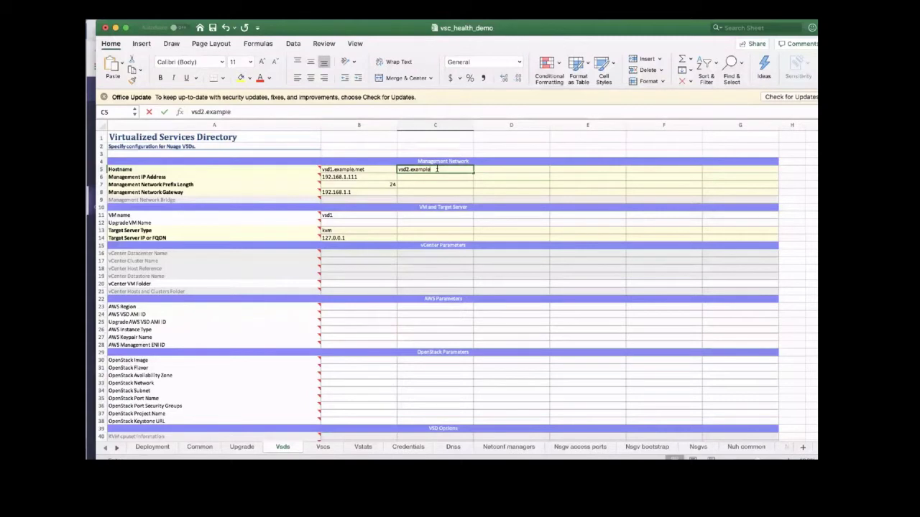
type(".met")
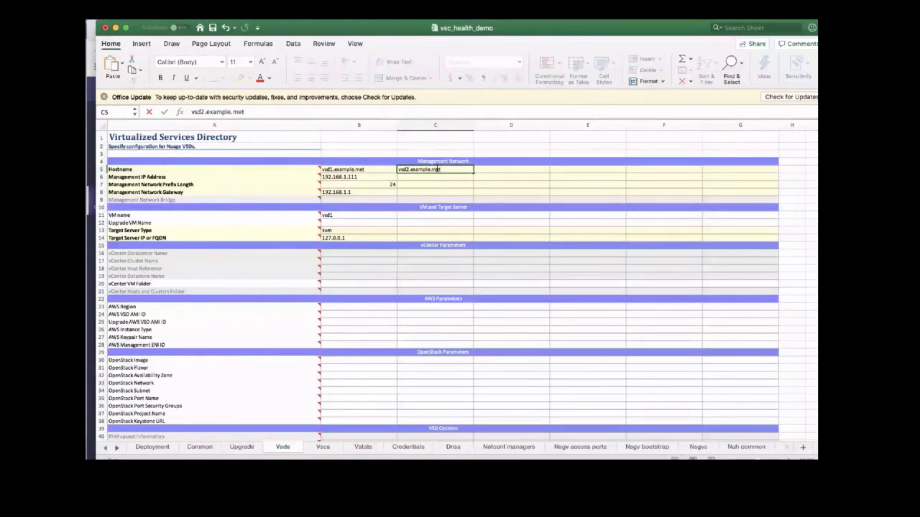
key("BackSpace")
key("BackSpace")
key("BackSpace")
key("BackSpace")
key("BackSpace")
key("BackSpace")
key("BackSpace")
key("BackSpace")
key("BackSpace")
key("BackSpace")
key("BackSpace")
key("BackSpace")
key("BackSpace")
key("BackSpace")
key("BackSpace")
key("BackSpace")
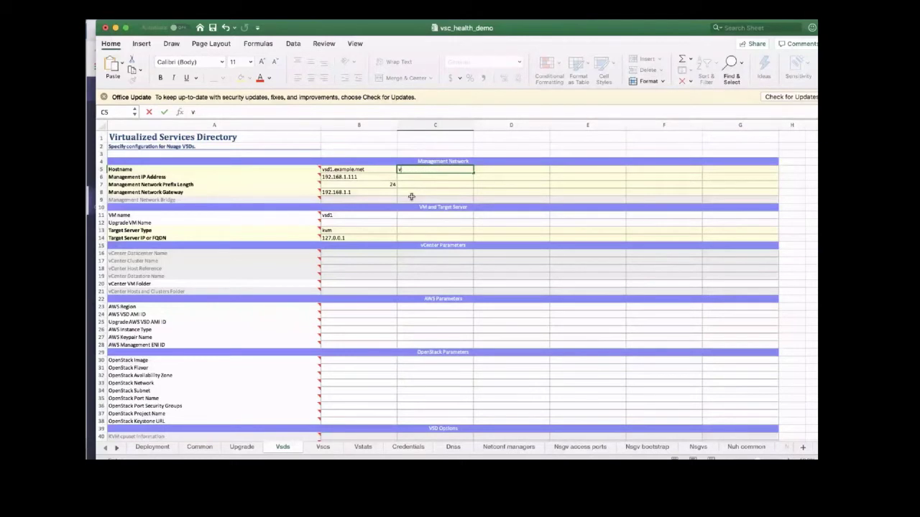
left_click(322, 447)
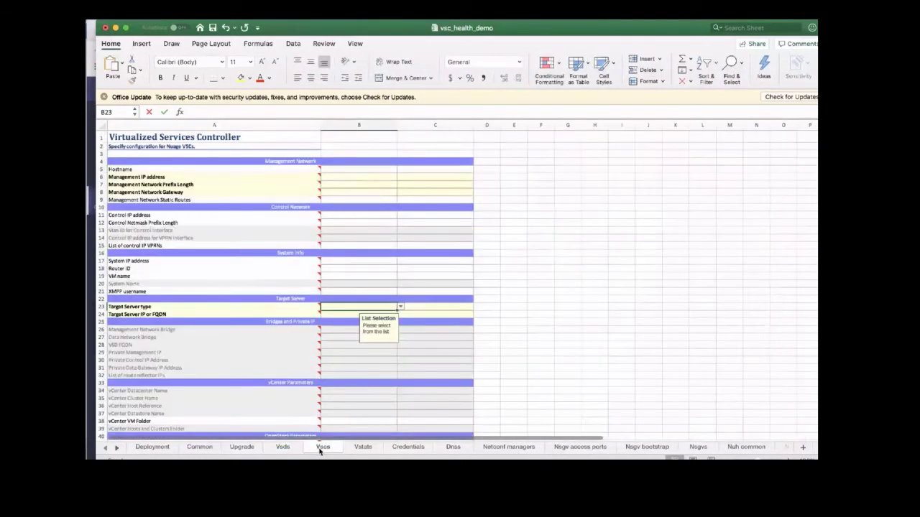
left_click(344, 171)
type("vsc1.e")
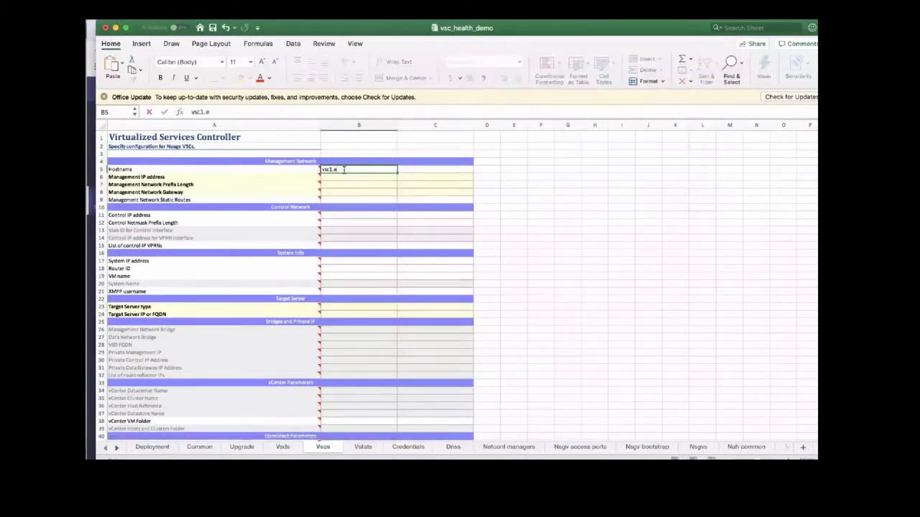
type("xample.net")
left_click(437, 166)
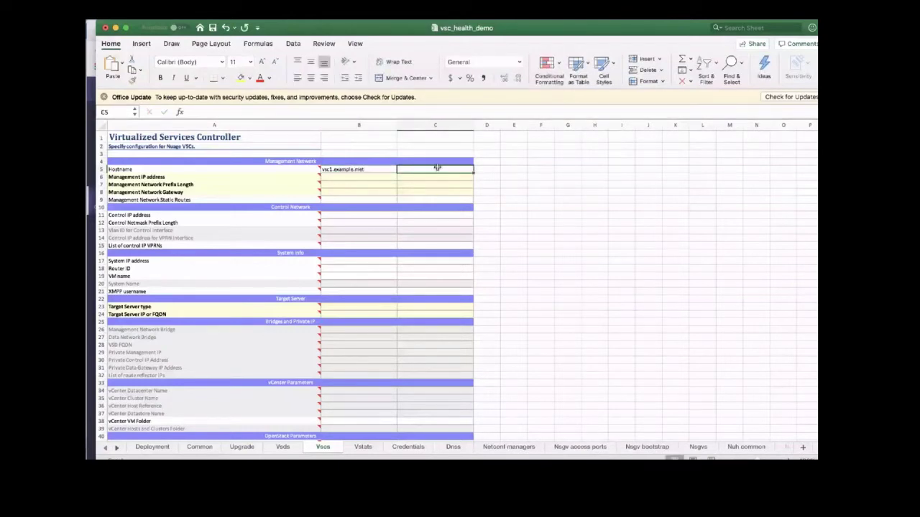
left_click(359, 176)
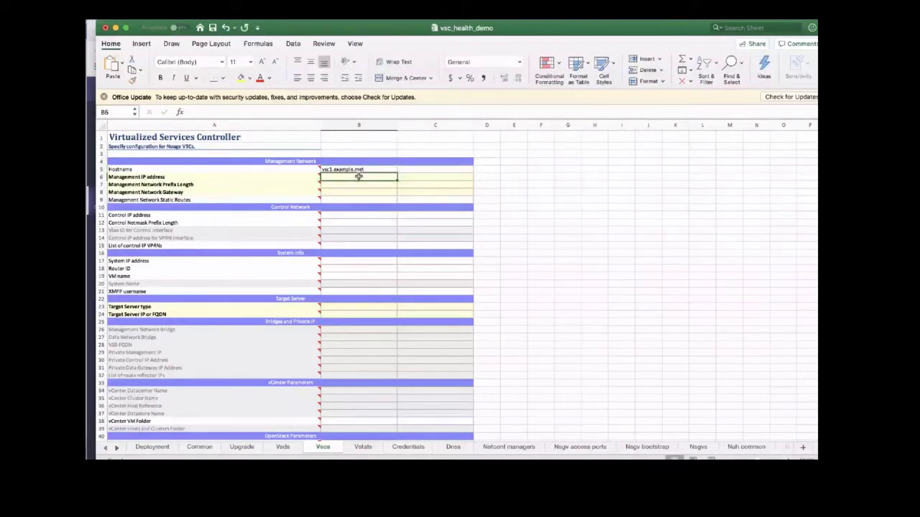
type("192.168.1.")
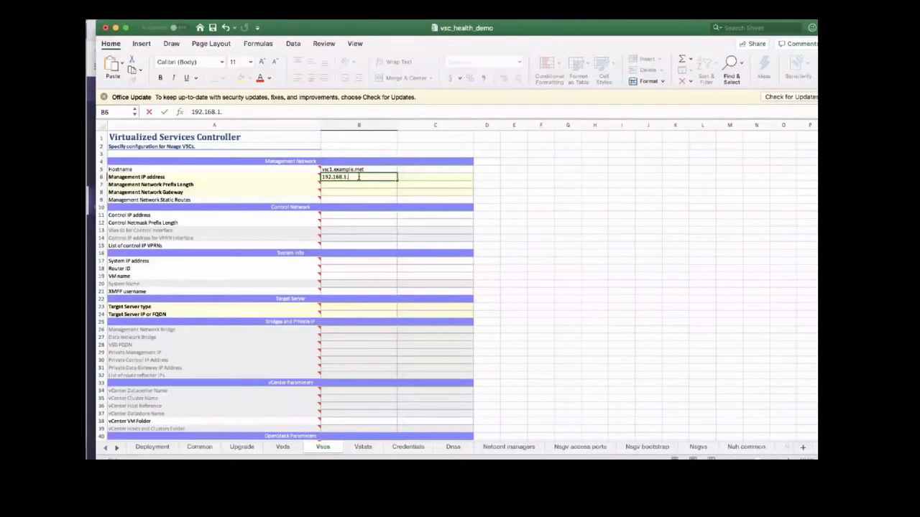
type("121")
left_click(193, 14)
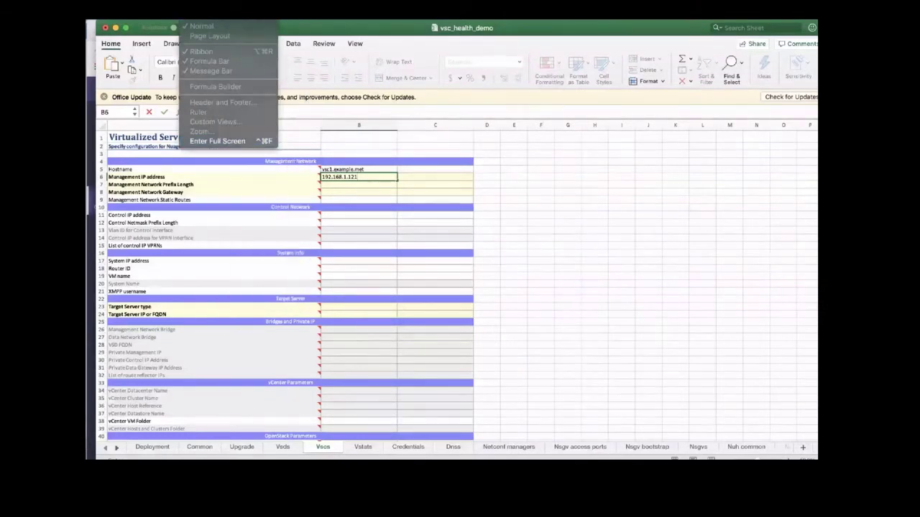
key("Escape")
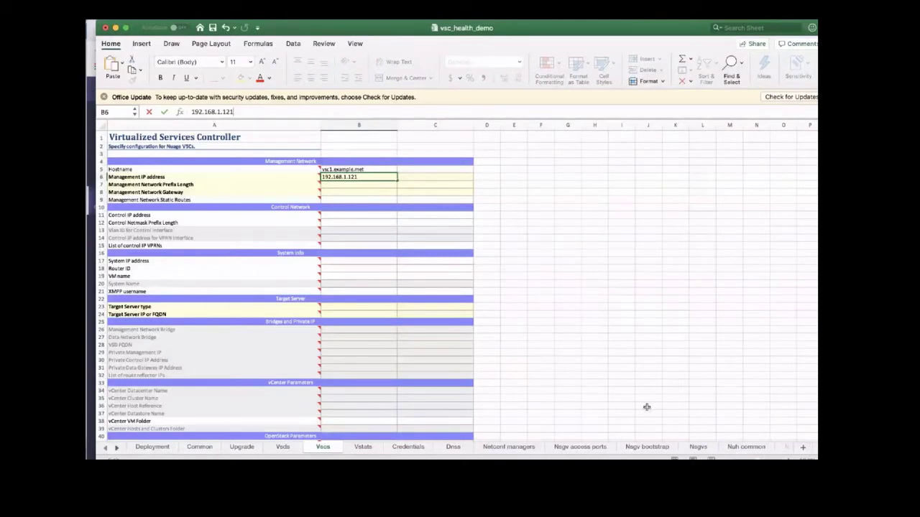
Enter management IP 192.168.1.121, prefix 24, gateway 192.168.1.1 and control IP 192.168.123.221.
key("Return")
key("Return")
scroll(486, 213, "down", 1)
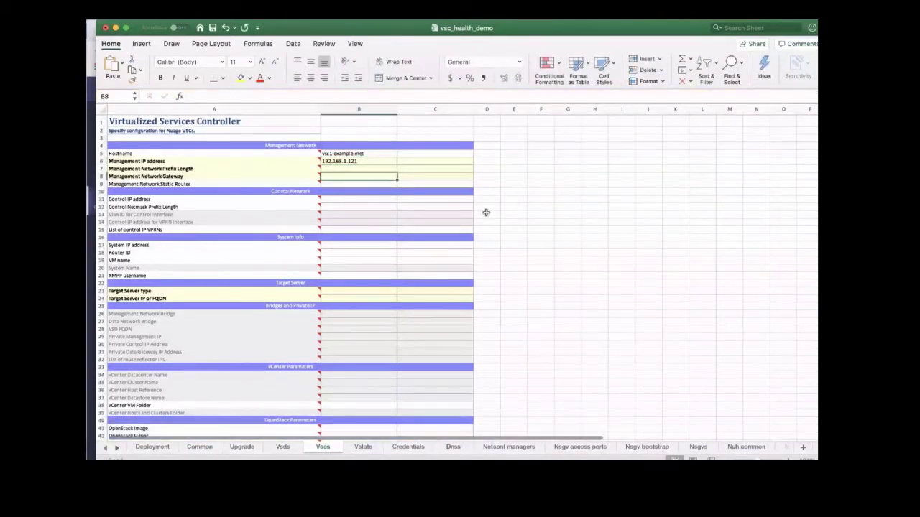
left_click(342, 168)
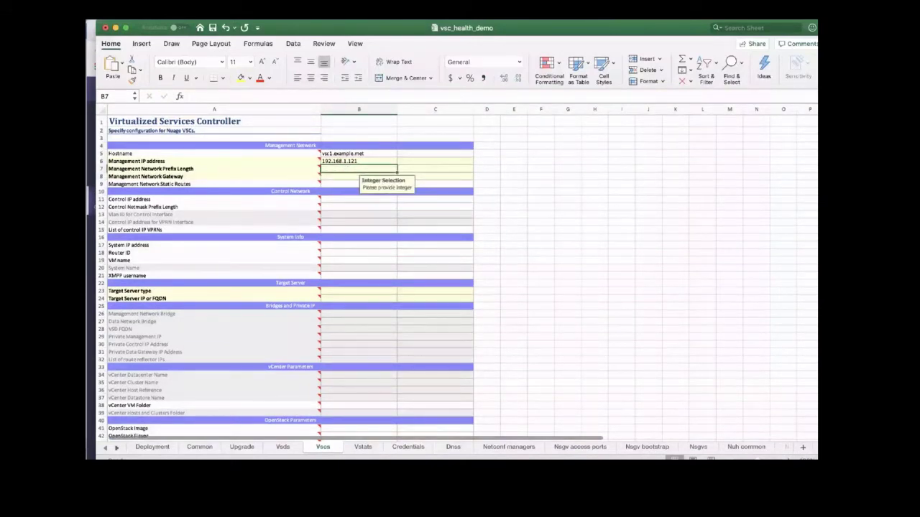
scroll(456, 237, "up", 3)
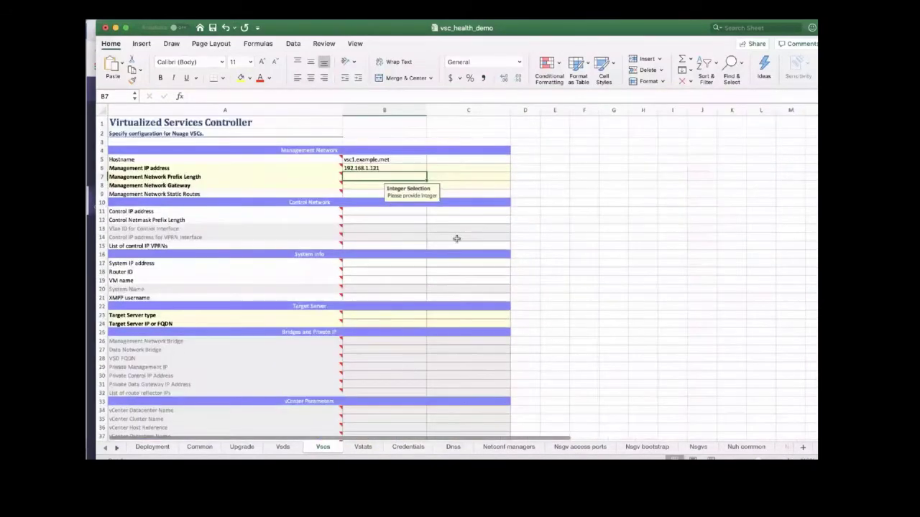
type("24")
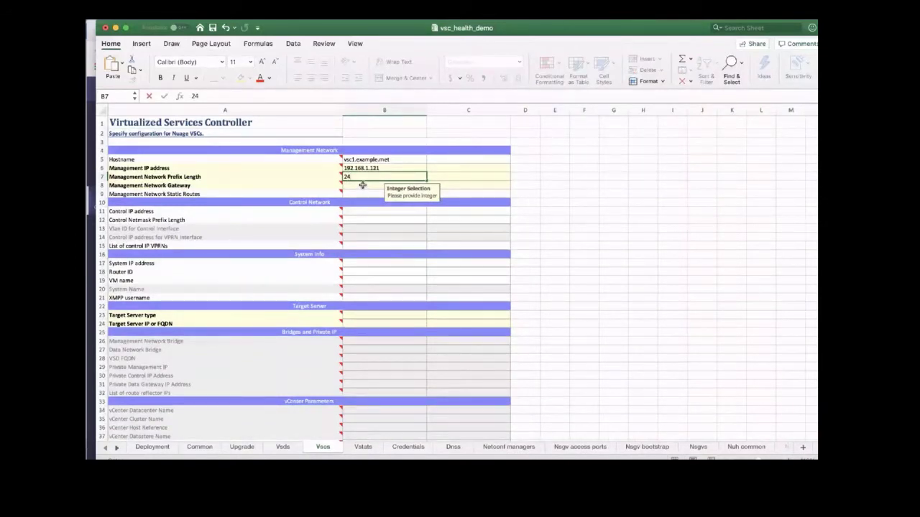
left_click(363, 185)
type("192.168")
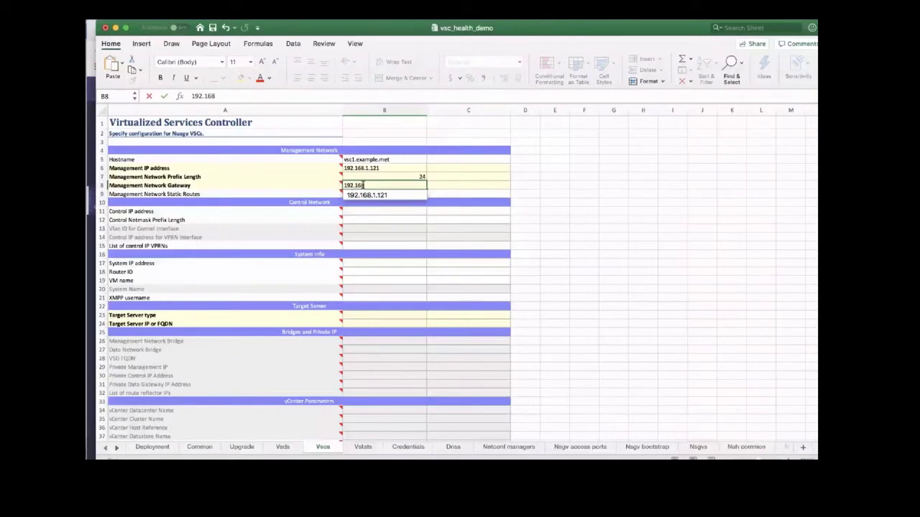
type(".1.1")
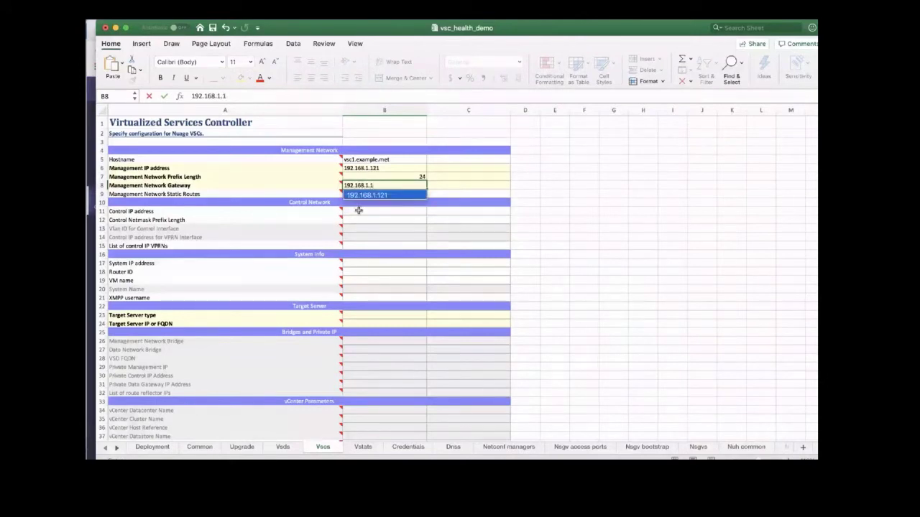
left_click(359, 209)
type("192.")
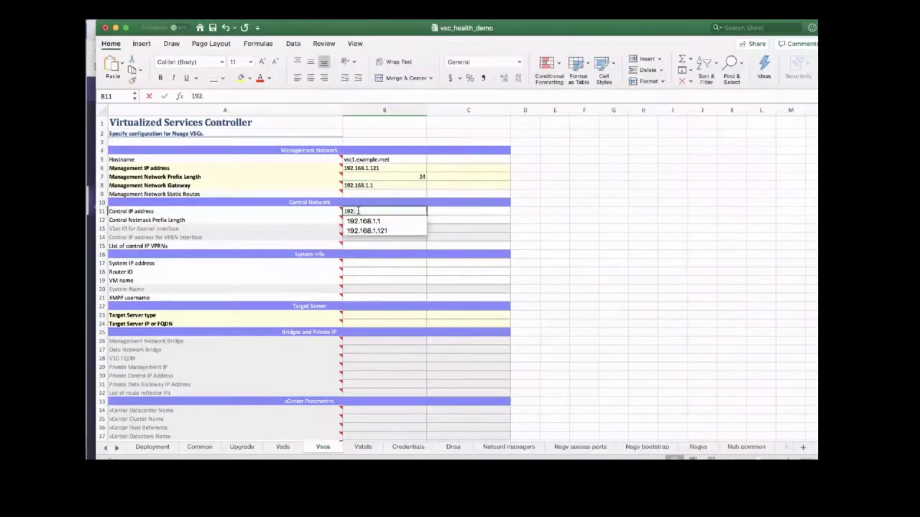
type("168.")
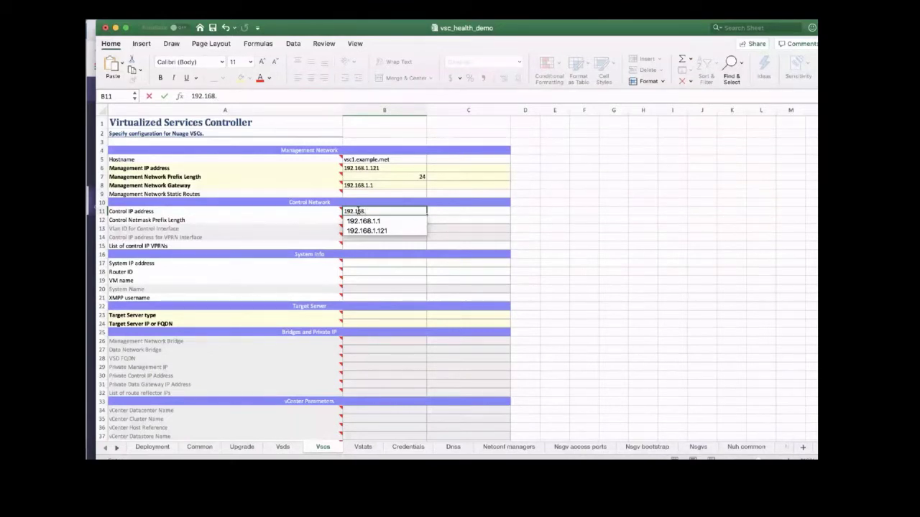
type("123.221")
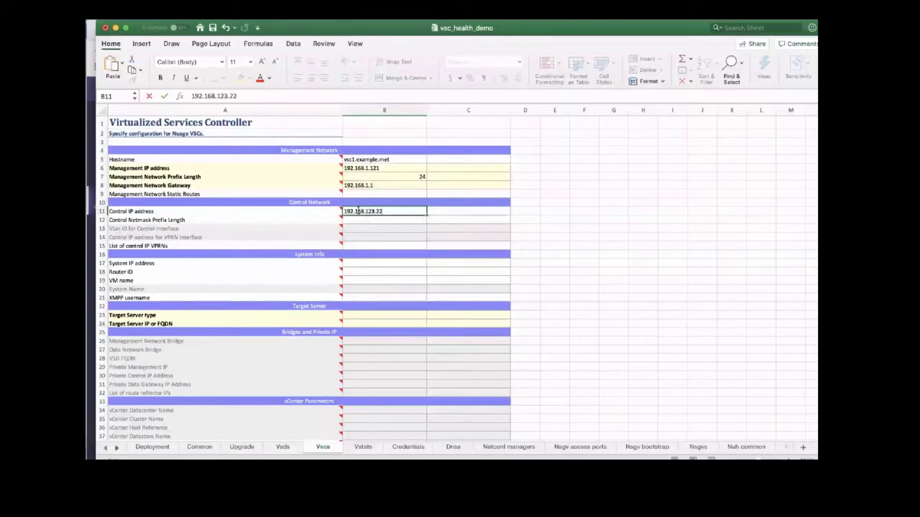
key("Return")
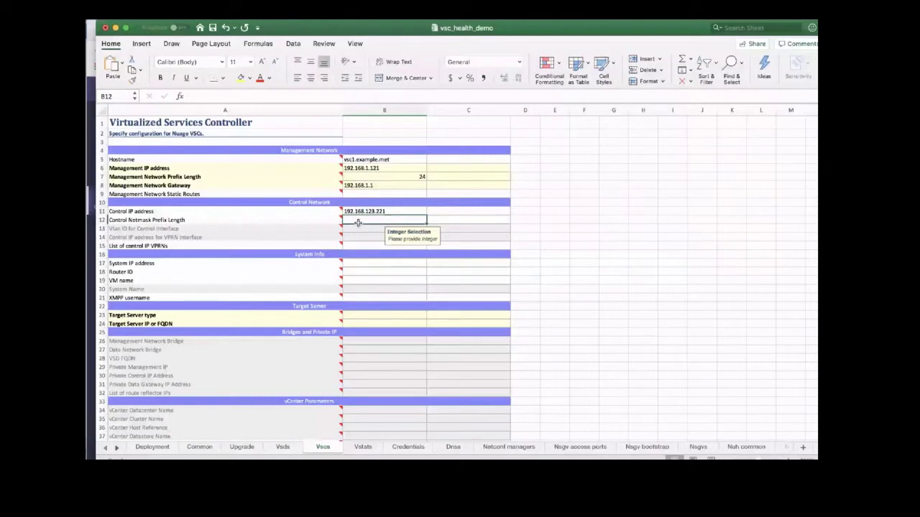
Set control prefix 24, system IP 1.1.1.2 and VM name vsc1 without the autocomplete suggestion.
type("24")
left_click(356, 263)
type("1.1.1.2")
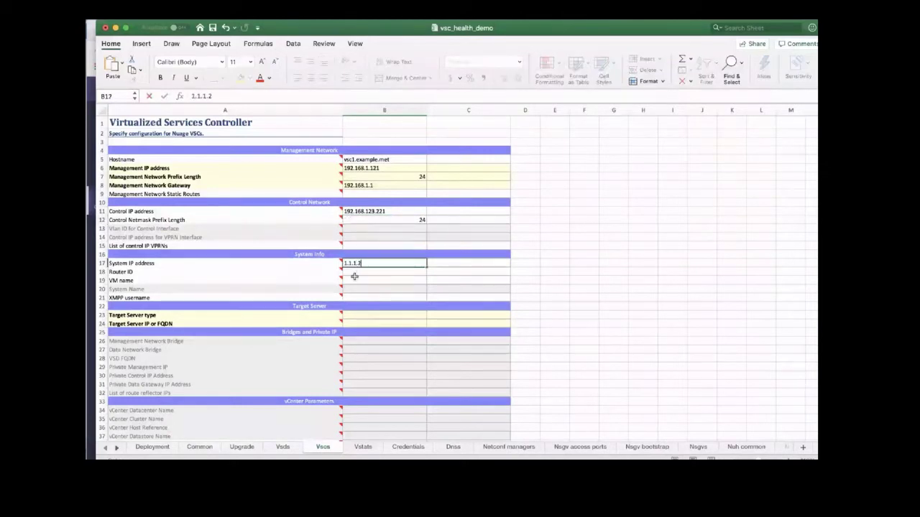
left_click(353, 280)
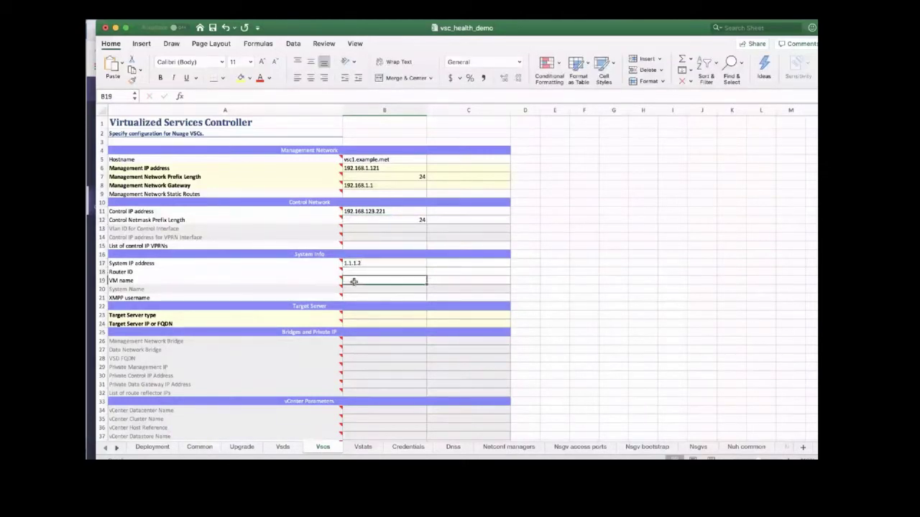
type("vsc1")
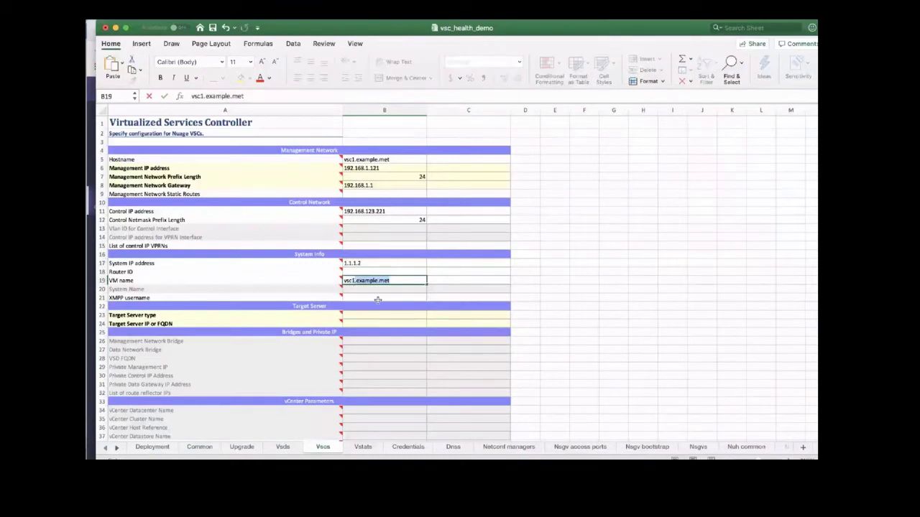
key("Delete")
left_click(376, 314)
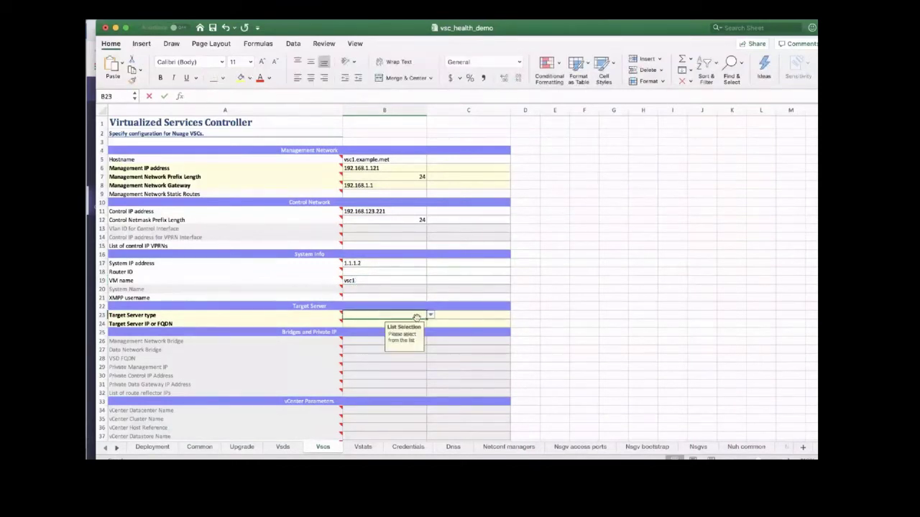
Choose target server type kvm, target server IP 127.0.0.1, and save the workbook.
left_click(429, 316)
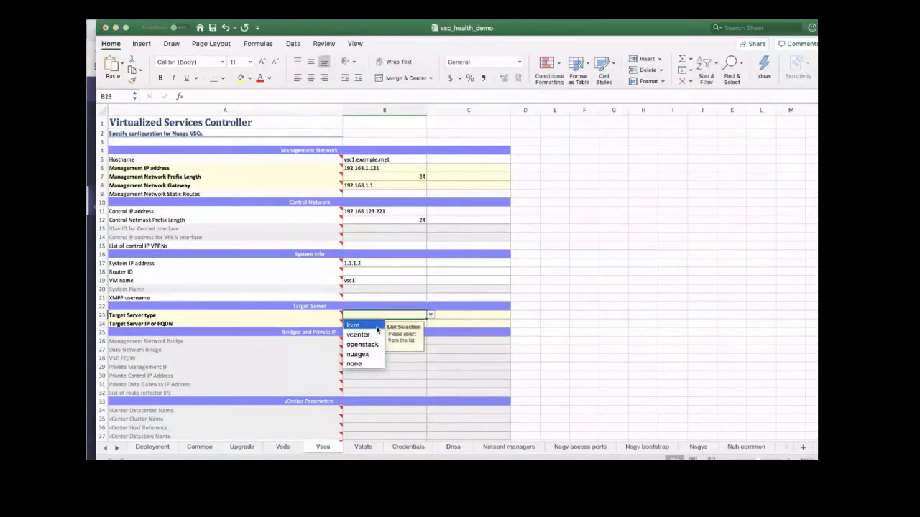
left_click(350, 325)
left_click(350, 324)
type("127.0.0.1")
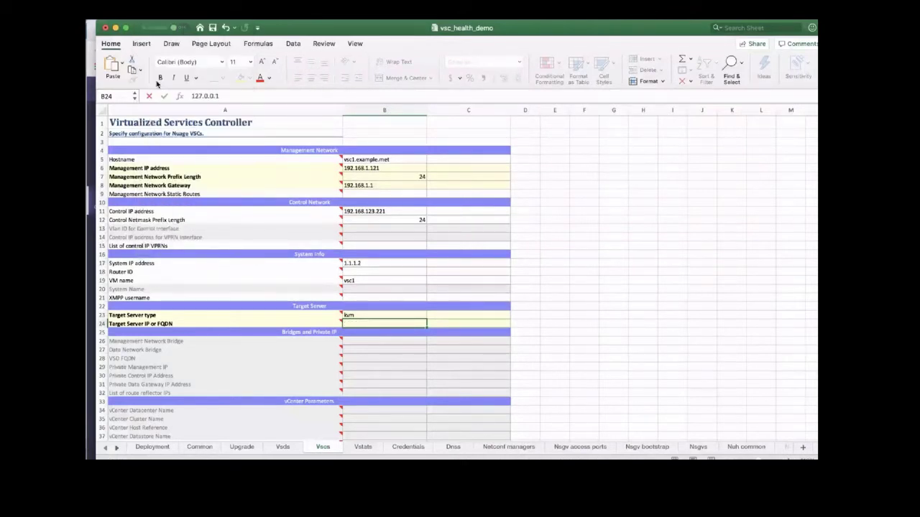
key("super+s")
key("super+Tab")
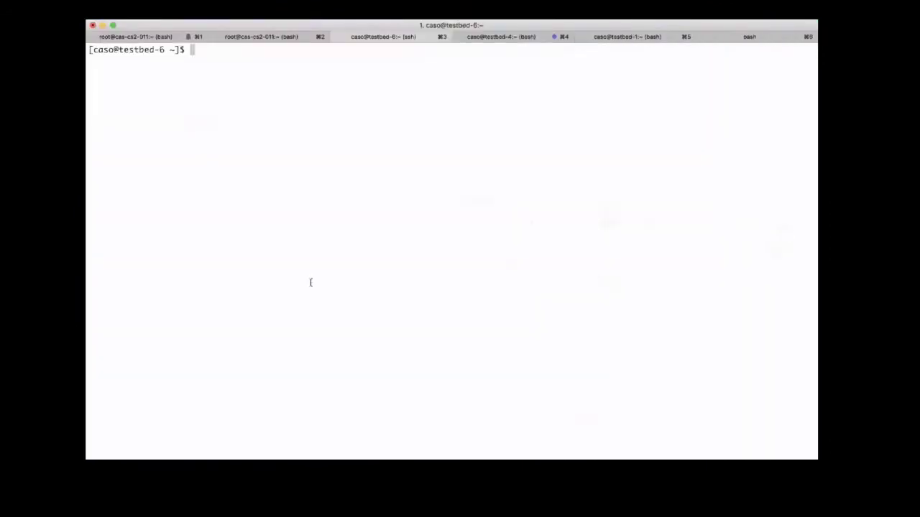
Copy vsc_health_demo.xlsx to the server's ~/nuage-metroae with scp, answering yes to trust the host.
left_click(267, 38)
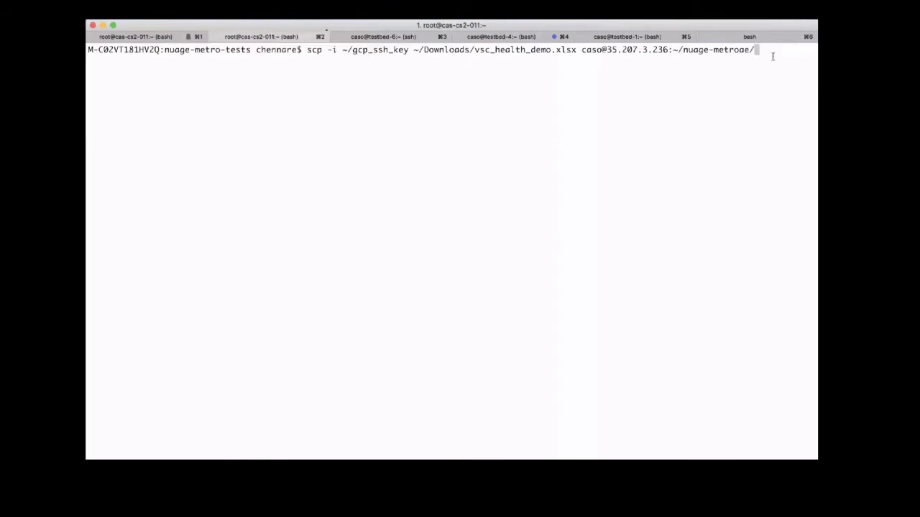
key("Return")
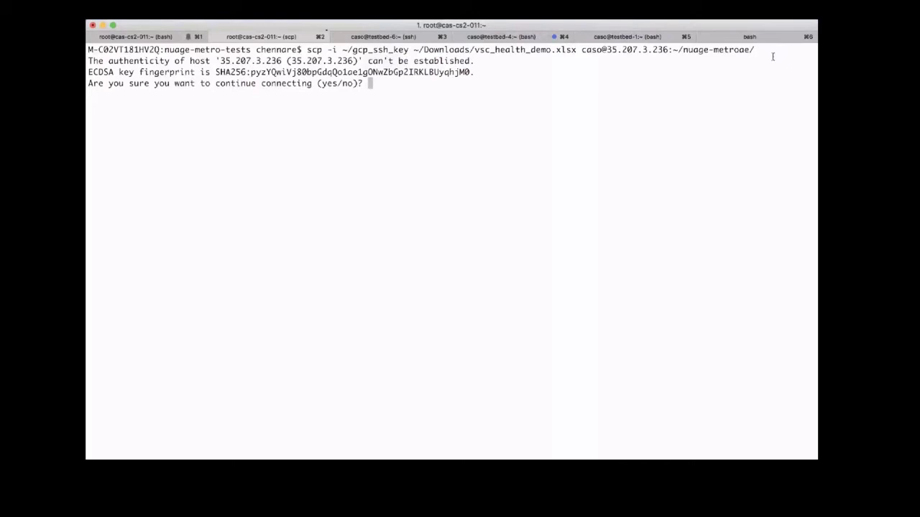
type("yes")
key("Return")
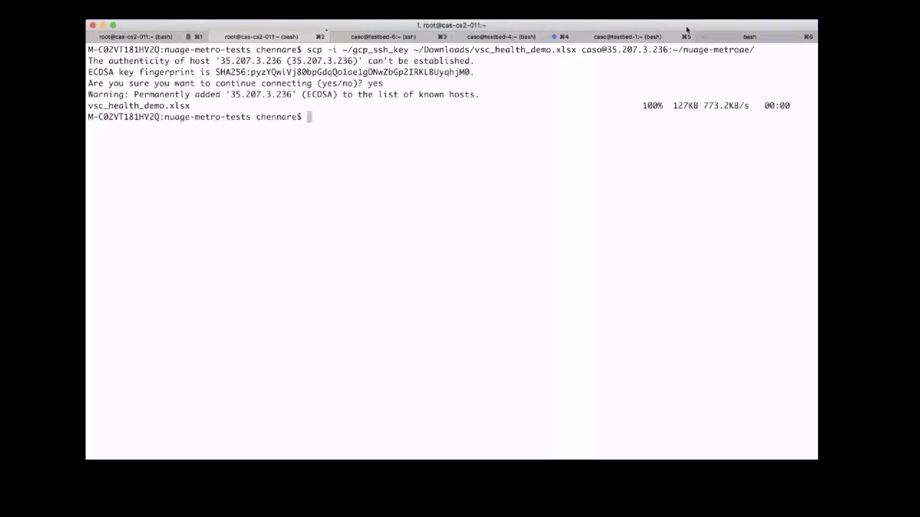
left_click(392, 39)
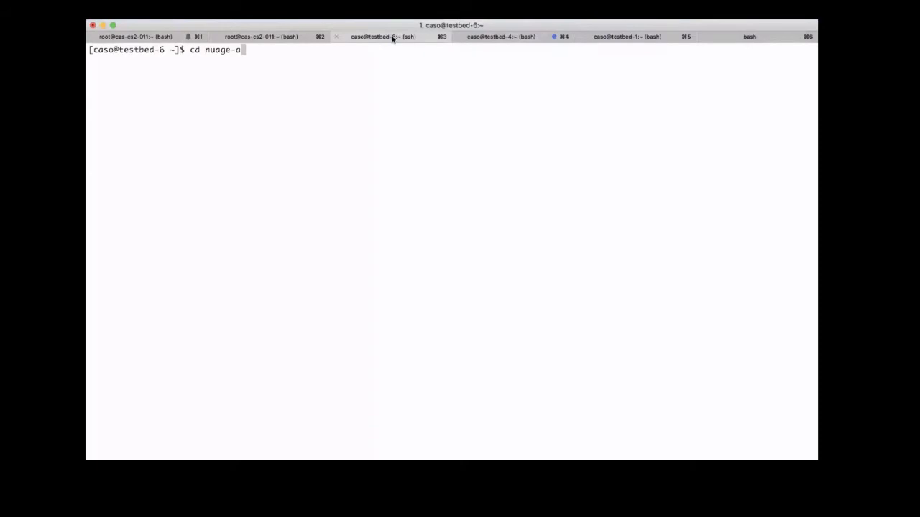
Fix the cd command to enter nuage-metroae and list its contents with ll.
key("BackSpace")
type("metroae`")
key("Return")
key("ctrl+c")
key("Up")
key("Return")
type("ll")
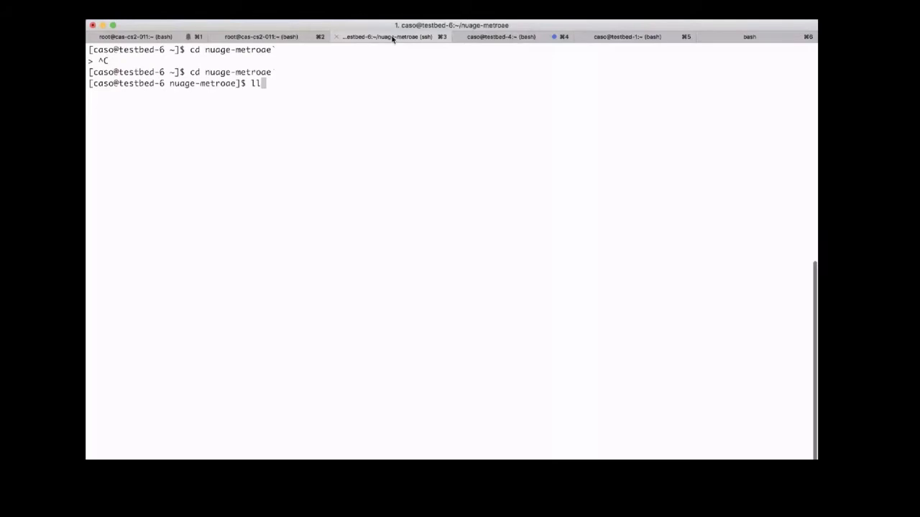
key("Return")
Launch ./metroae vsc_health vsc_health_demo.xlsx -vvv, tab-completing the workbook name.
double_click(366, 430)
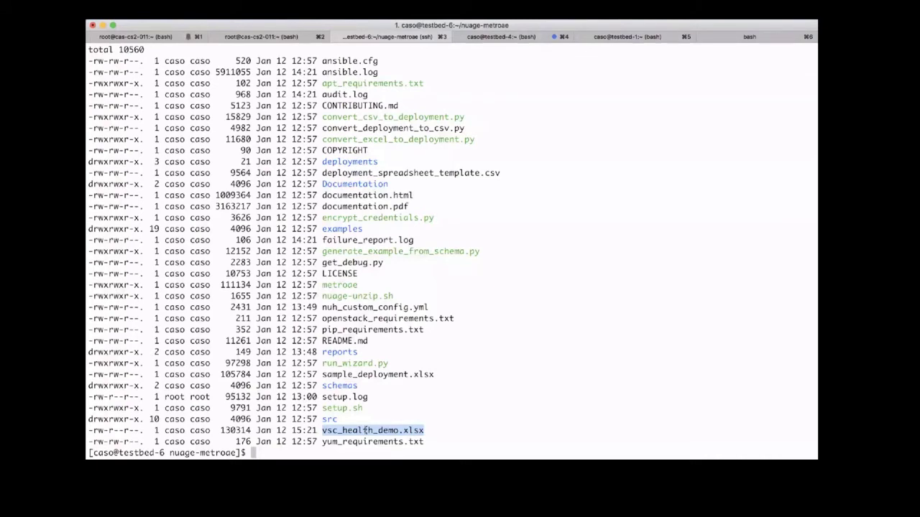
type("./metroae vsc_heatlh")
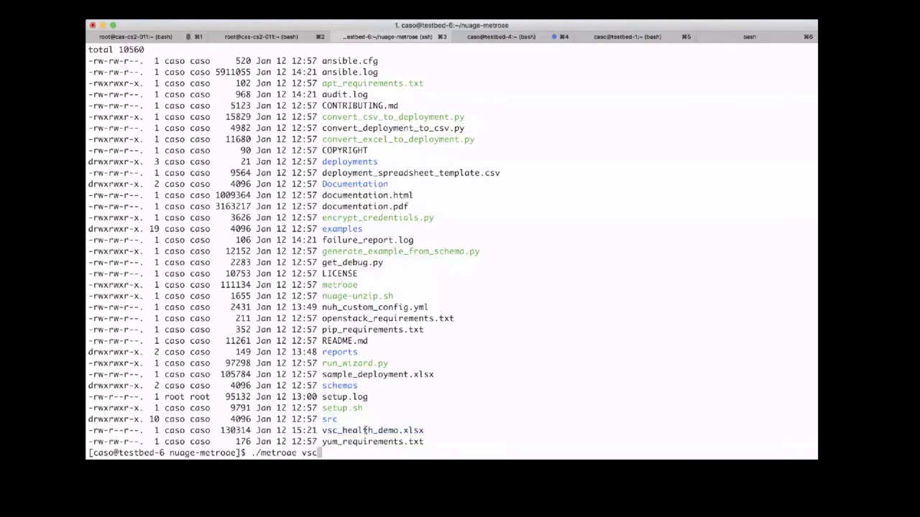
key("BackSpace")
key("BackSpace")
key("BackSpace")
key("BackSpace")
type("lth vsc_hea")
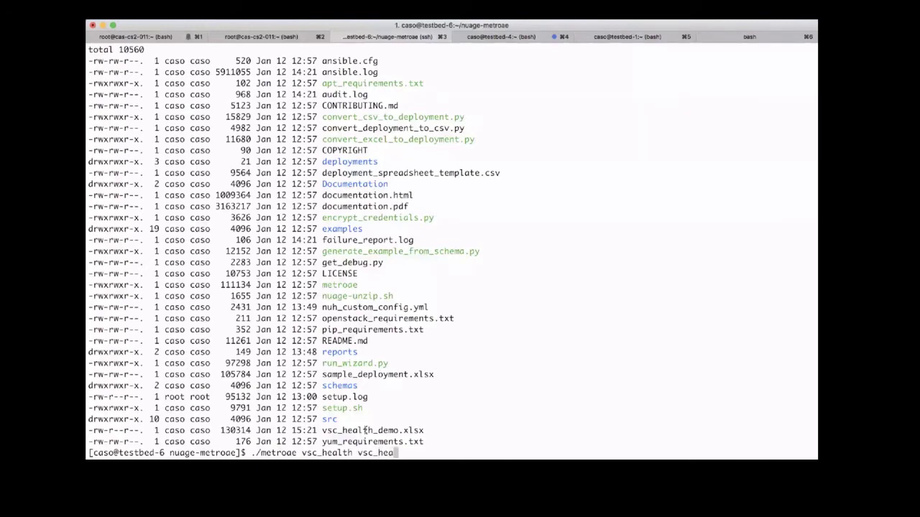
key("BackSpace")
key("Tab")
type(".xlsx -vvv")
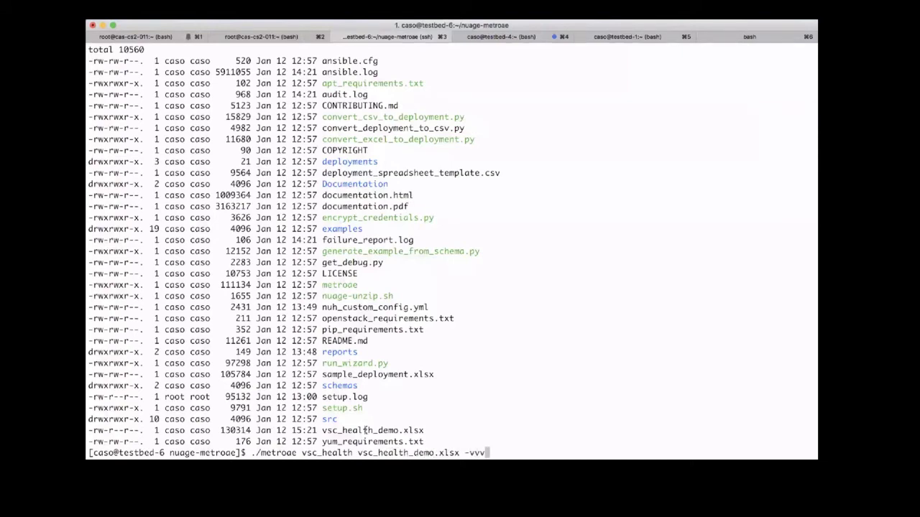
key("Return")
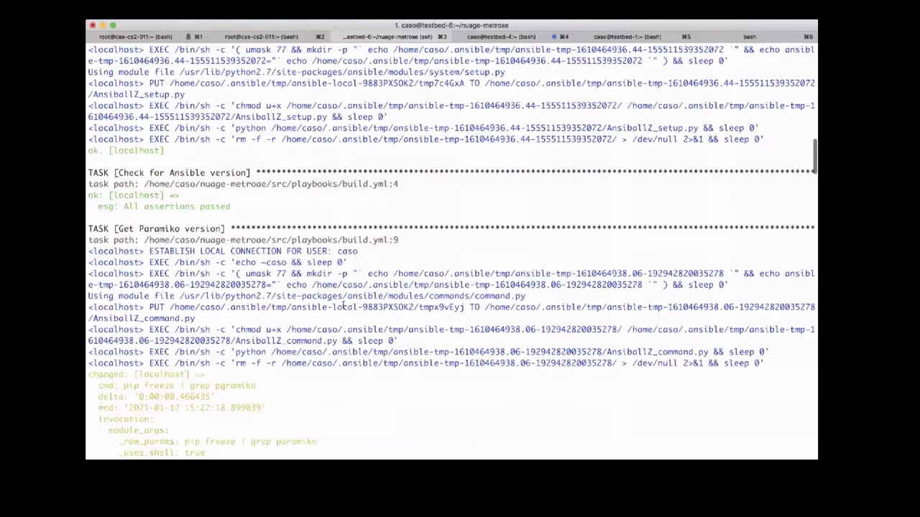
Scroll the vsc_health output, marking the deployment path, down to the PLAY RECAP showing failed=0.
scroll(344, 305, "down", 10)
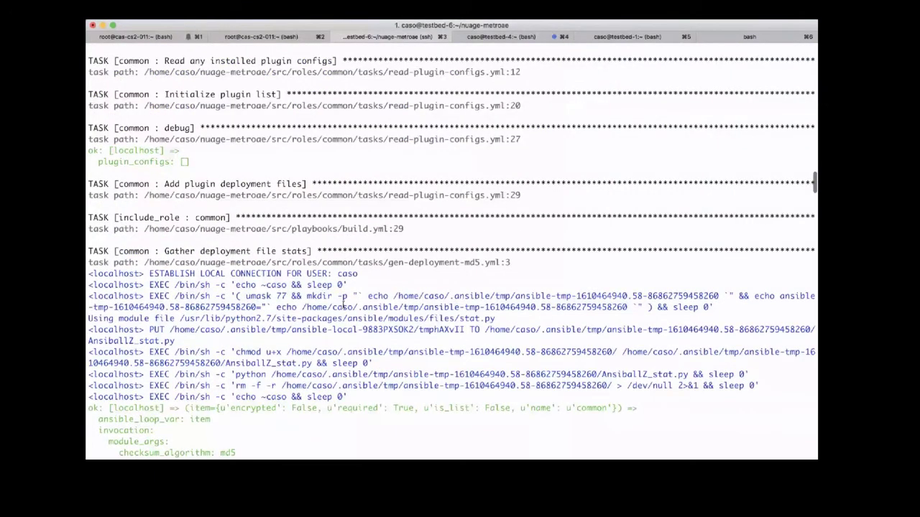
scroll(288, 184, "down", 10)
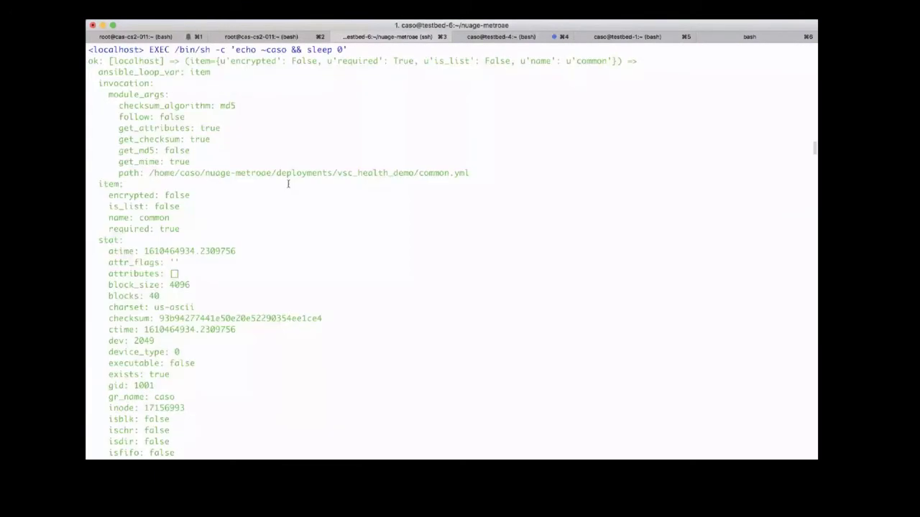
left_click_drag(154, 173, 415, 172)
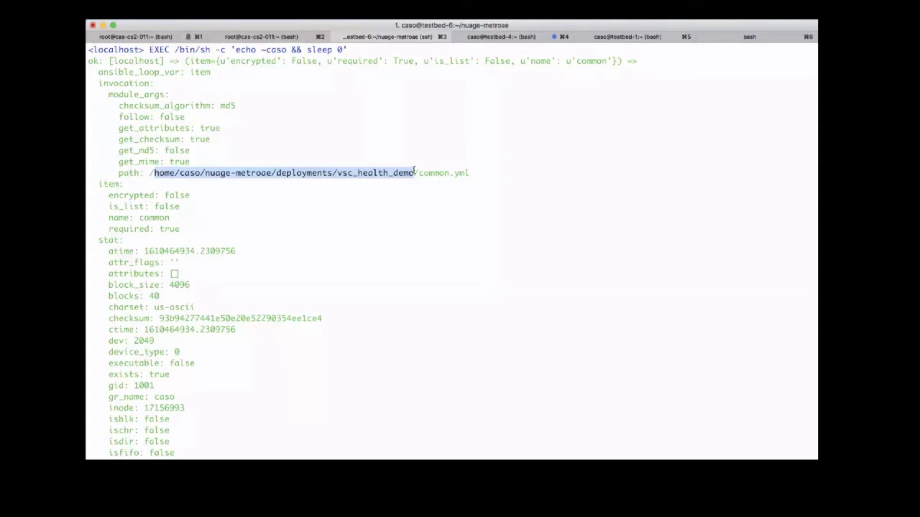
scroll(413, 170, "down", 20)
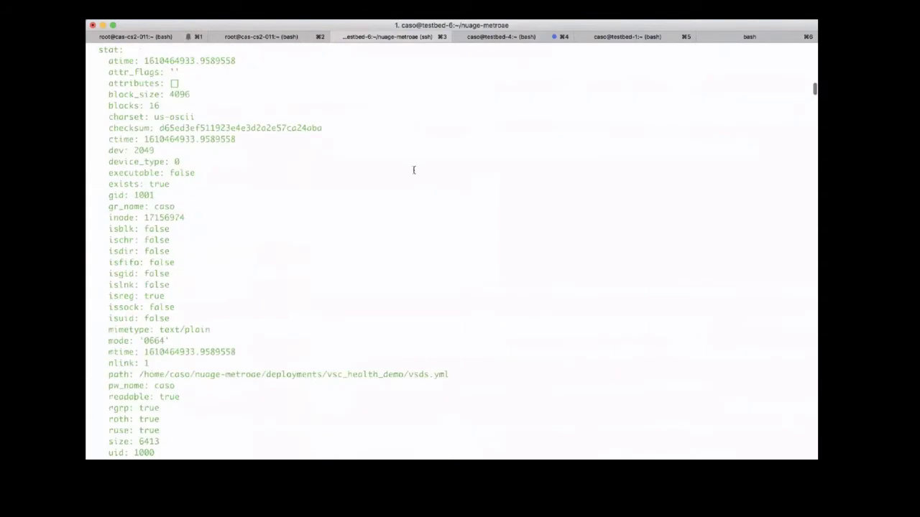
scroll(414, 170, "down", 10)
scroll(414, 169, "down", 20)
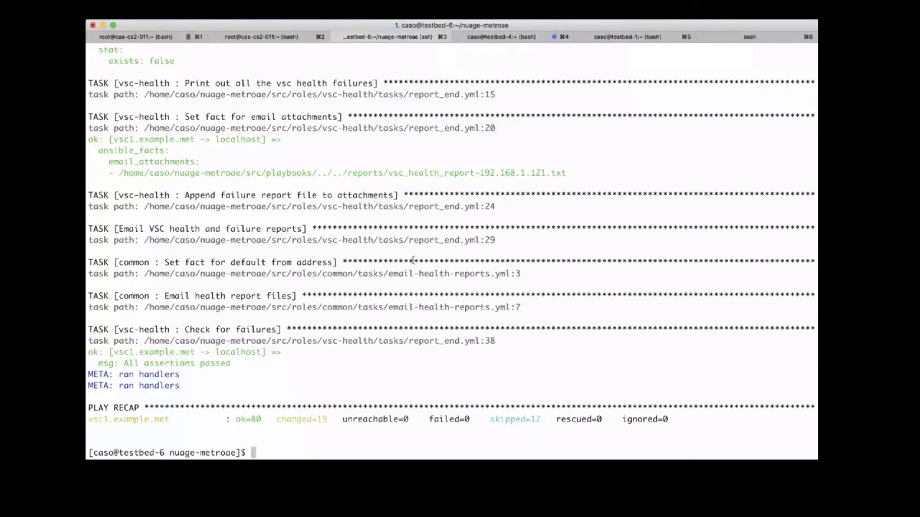
List the deployments folder with ll and tab-complete the vsc_health_demo folder.
type("ll deployment")
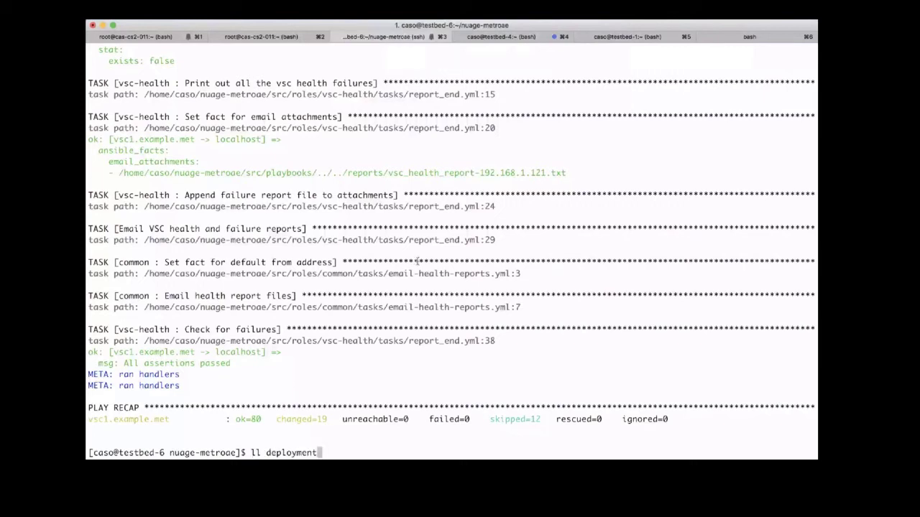
key("Tab")
key("Tab")
key("Tab")
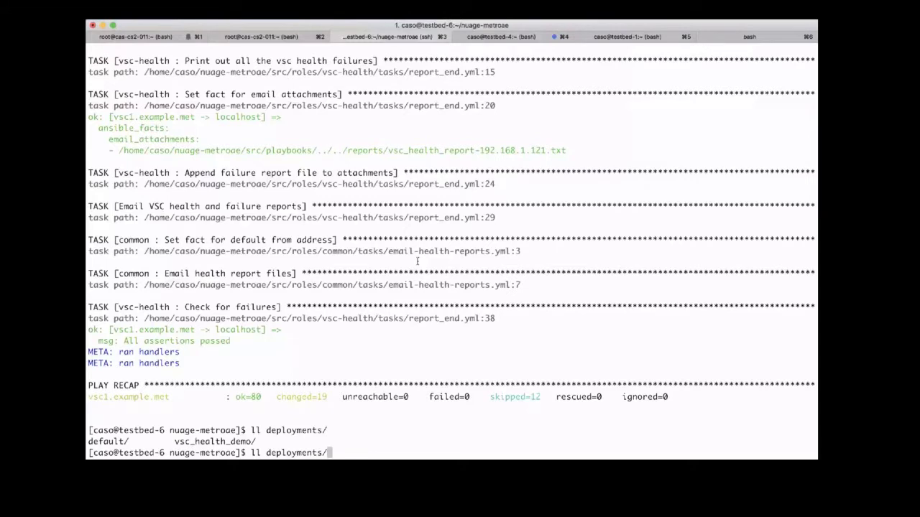
type("v")
key("Tab")
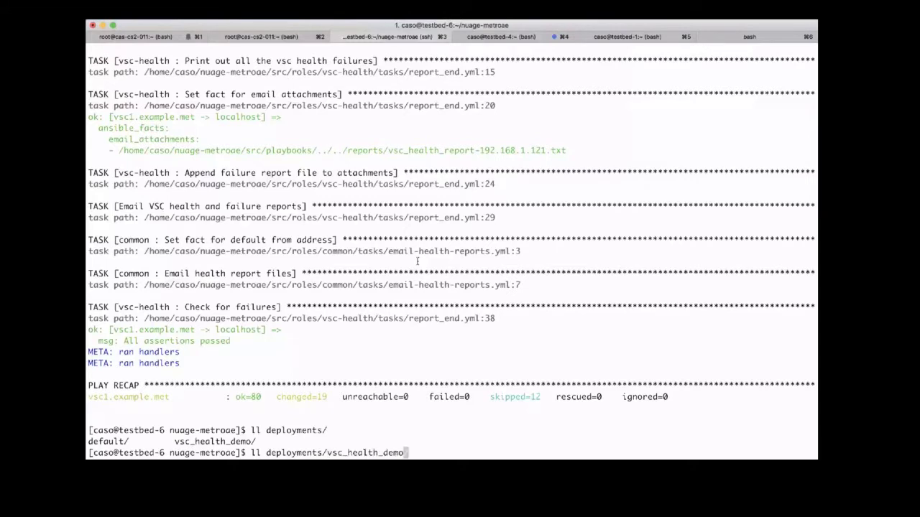
Change ll to less and open the generated VSC config file showing vsc1.example.met.
type("/")
key("ctrl+a")
key("Right")
key("Right")
key("BackSpace")
type("ess")
key("ctrl+e")
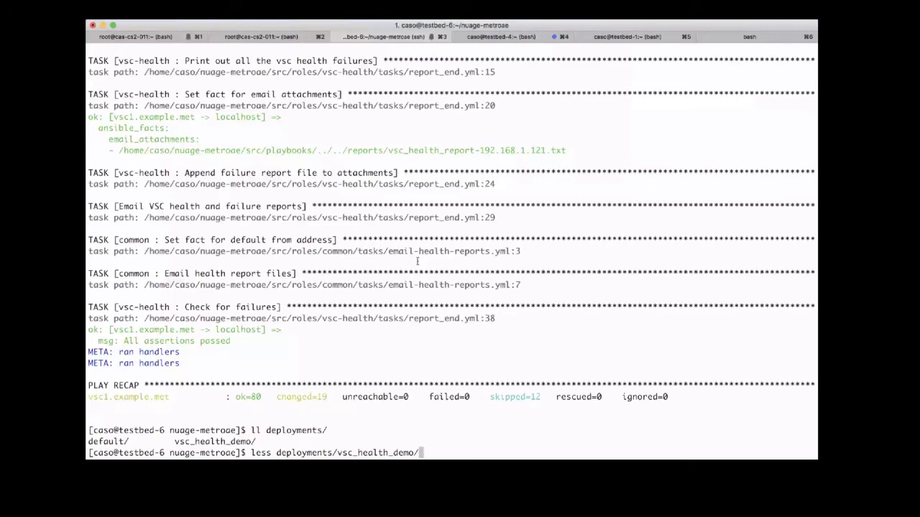
key("Tab")
key("Return")
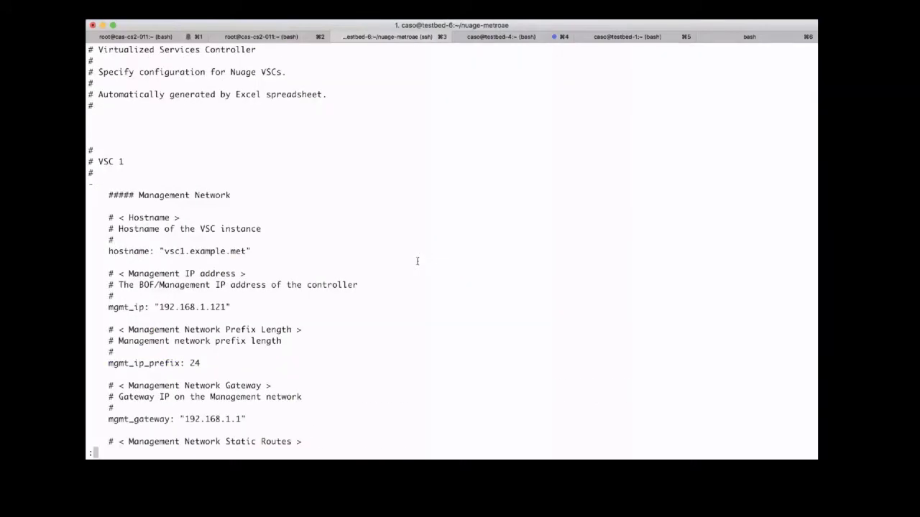
scroll(416, 261, "down", 3)
key("super+Tab")
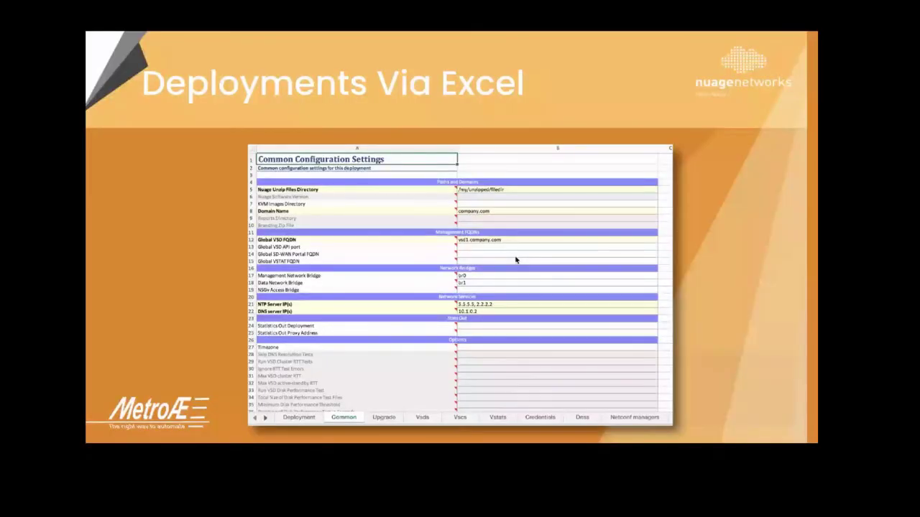
Advance three slides past the Vsds sheet and validation-list slides to the Excel Deploy Demo title.
key("Right")
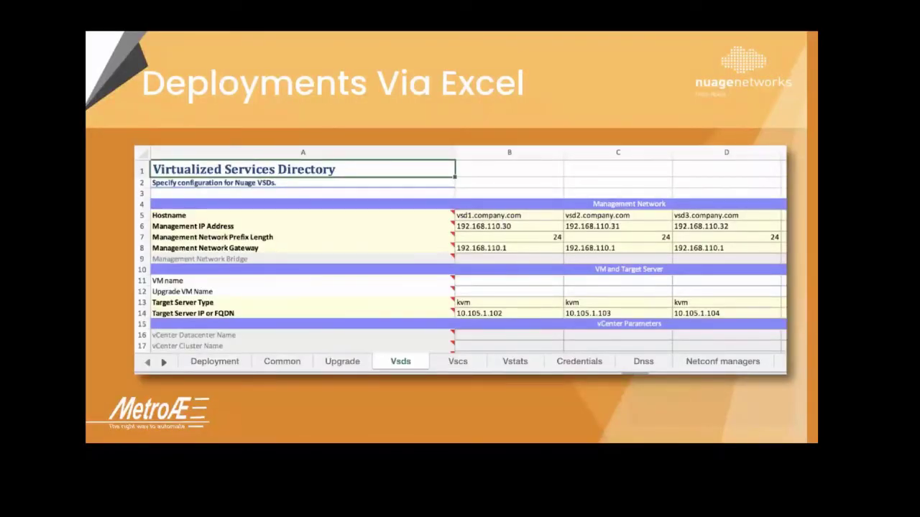
key("Right")
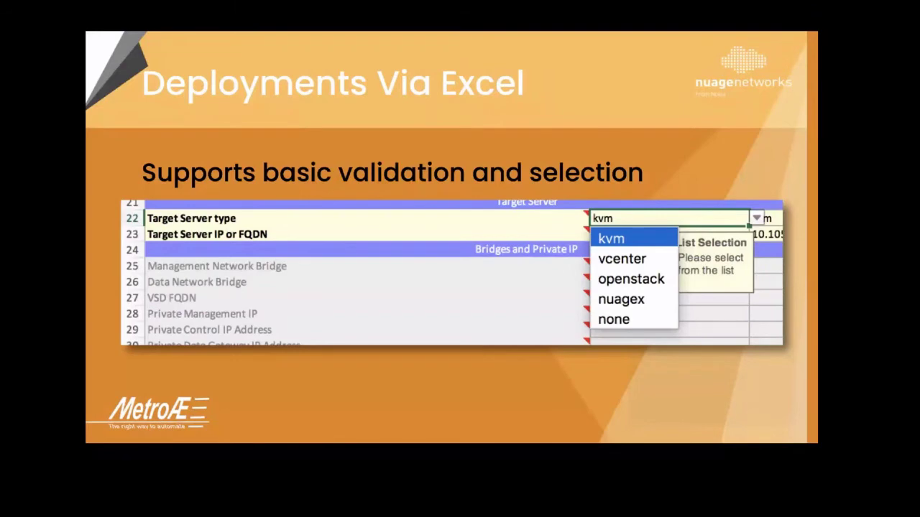
key("Right")
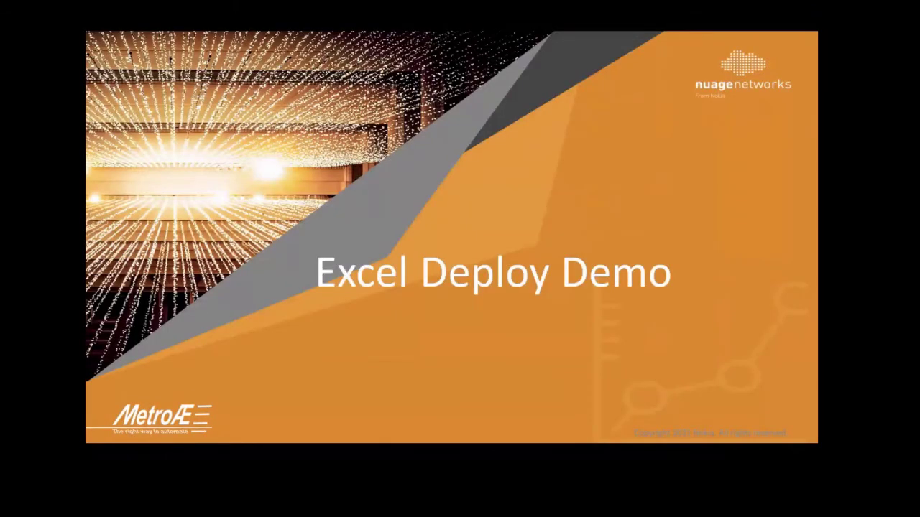
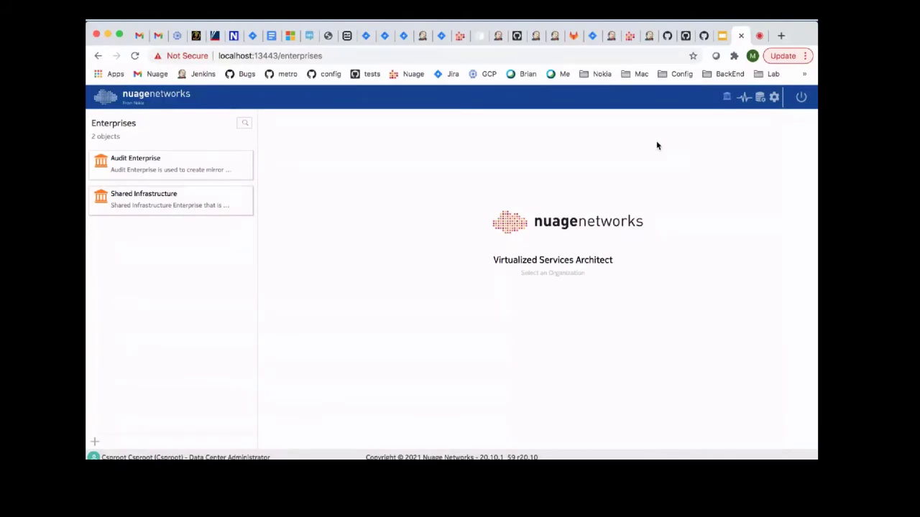
Switch from the VSD Enterprises page over to the terminal.
key("super+Tab")
key("super+Tab")
key("super+Tab")
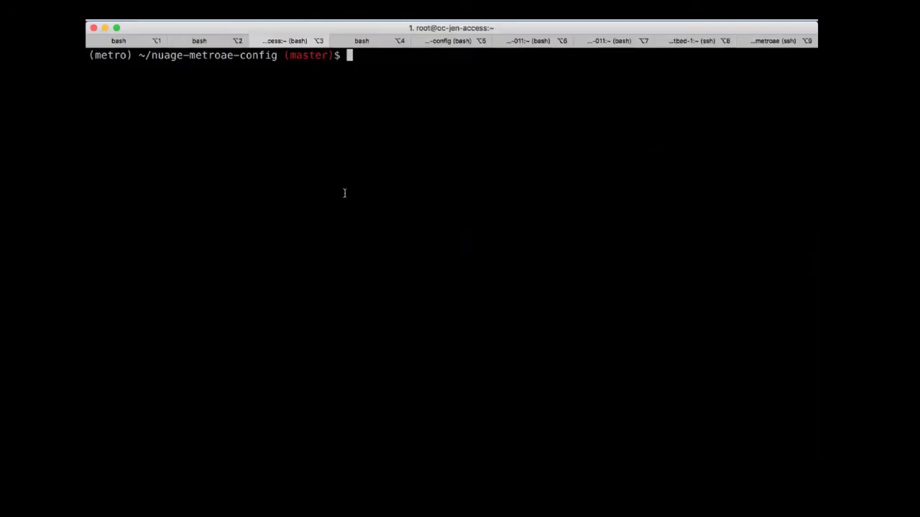
Rerun ./metroae_config.py excel Enterprise "L3 Domain" Zone Subnet from shell history.
key("Up")
key("Up")
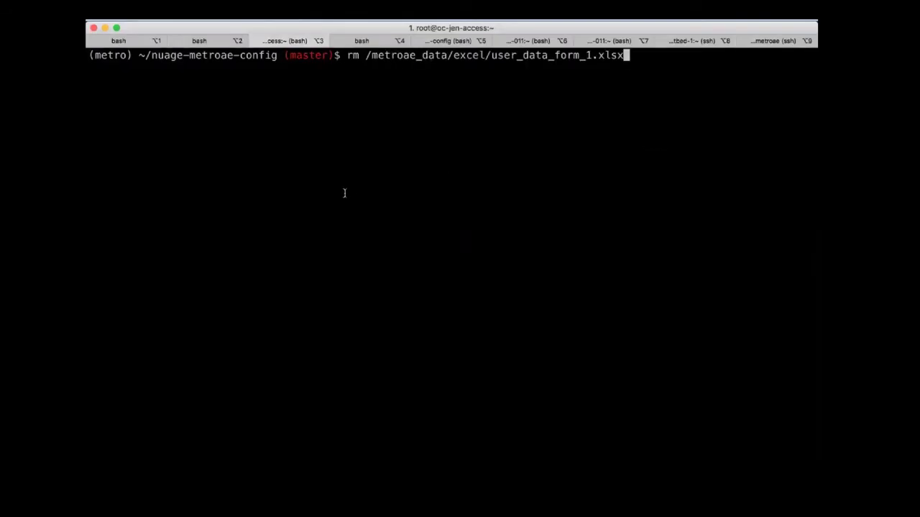
key("Up")
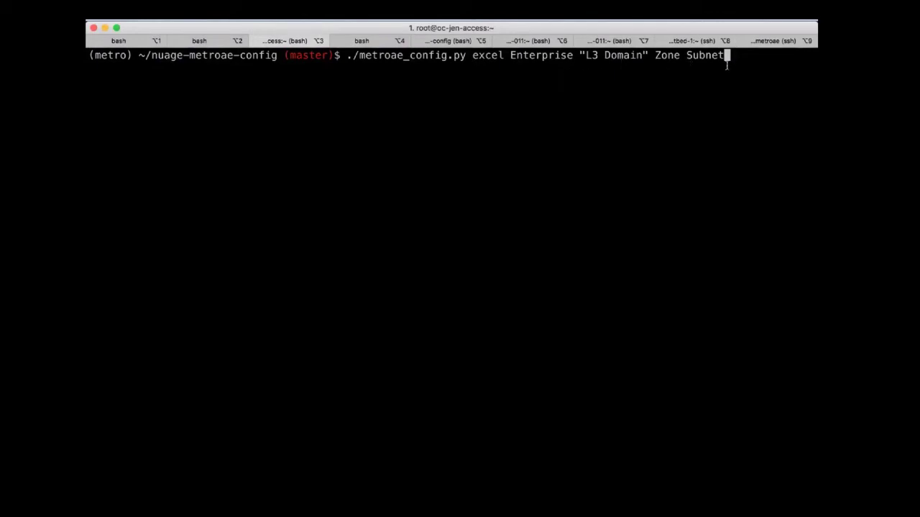
key("Return")
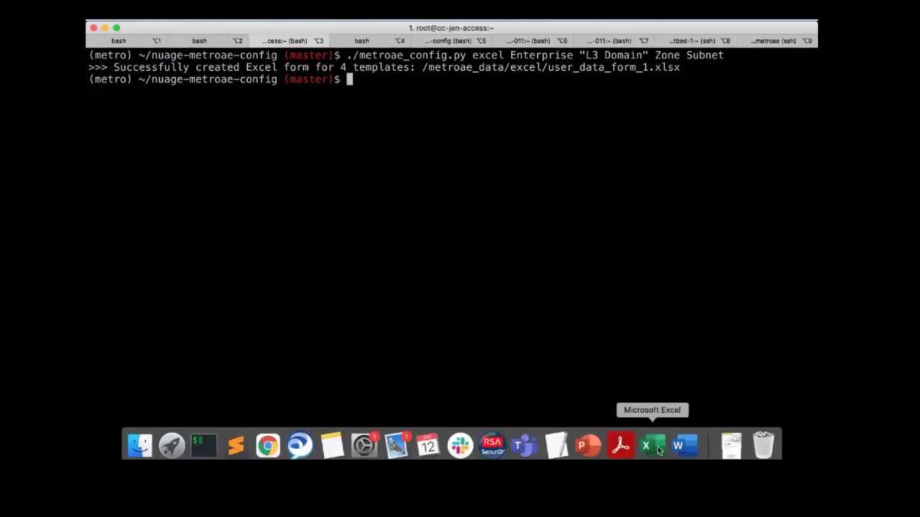
Launch Excel and open the recent user_data_form_1 workbook, zoomed in on the Enterprise sheet.
left_click(652, 445)
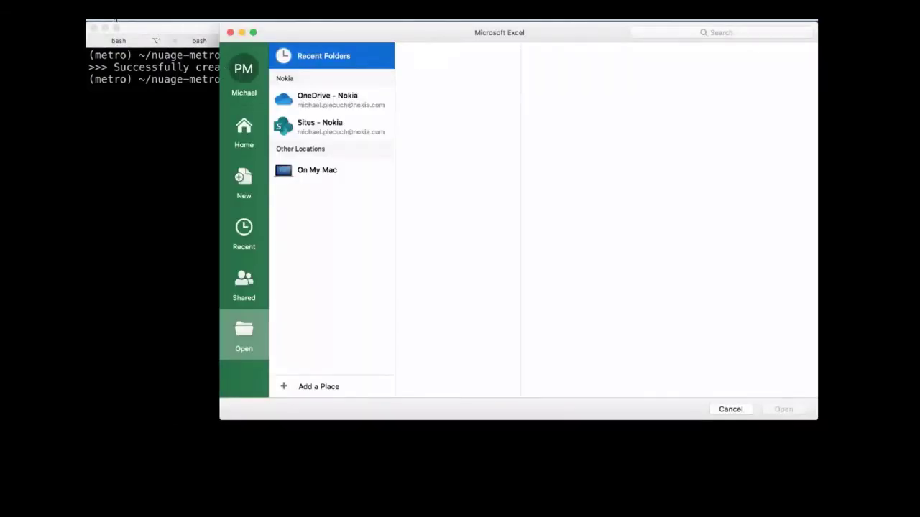
left_click(124, 10)
mouse_move(154, 10)
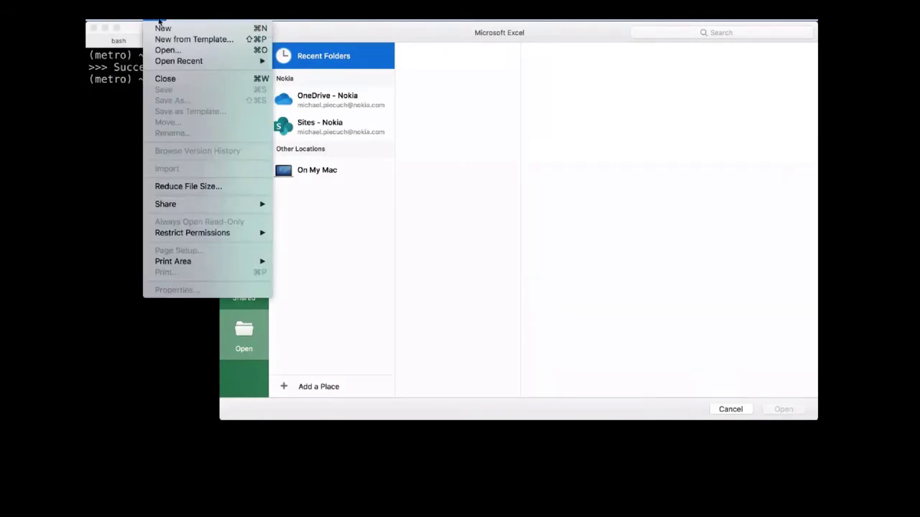
mouse_move(185, 59)
left_click(340, 63)
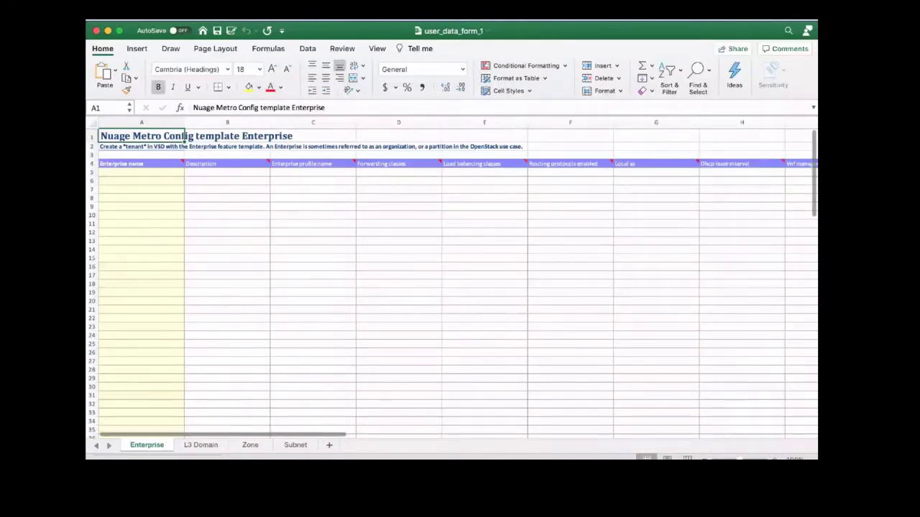
left_click(773, 458)
left_click(773, 458)
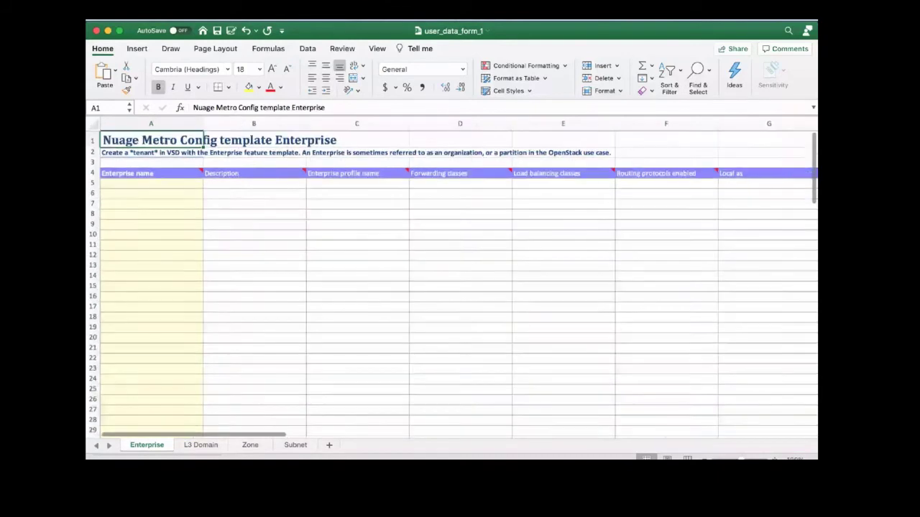
Enter enterprises nuage1 and nuage2 in A5:A6 with descriptions 'first' and 'second'.
left_click(194, 182)
type("nuage_1")
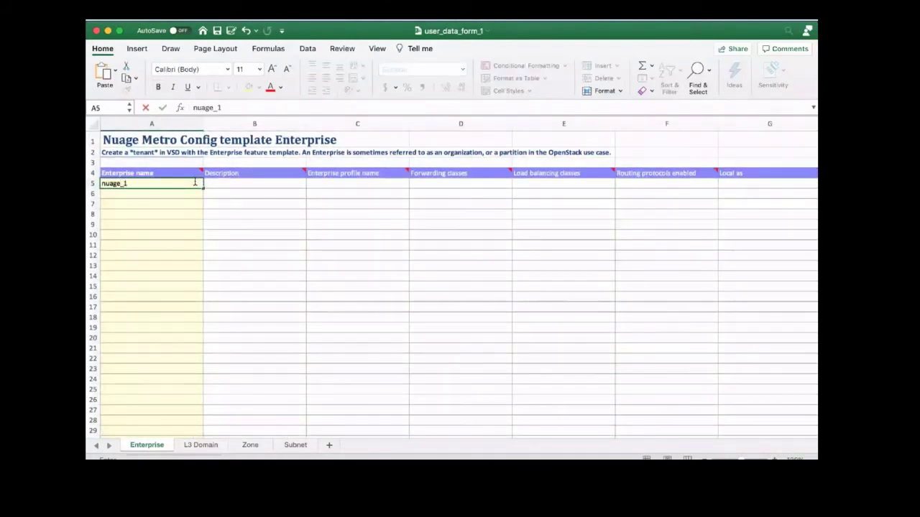
key("BackSpace")
key("BackSpace")
type("1")
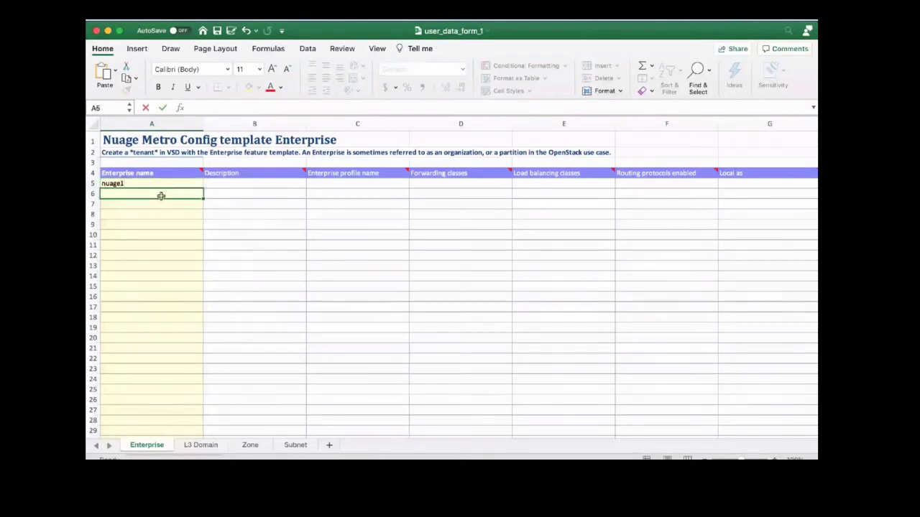
key("Return")
type("nuage2")
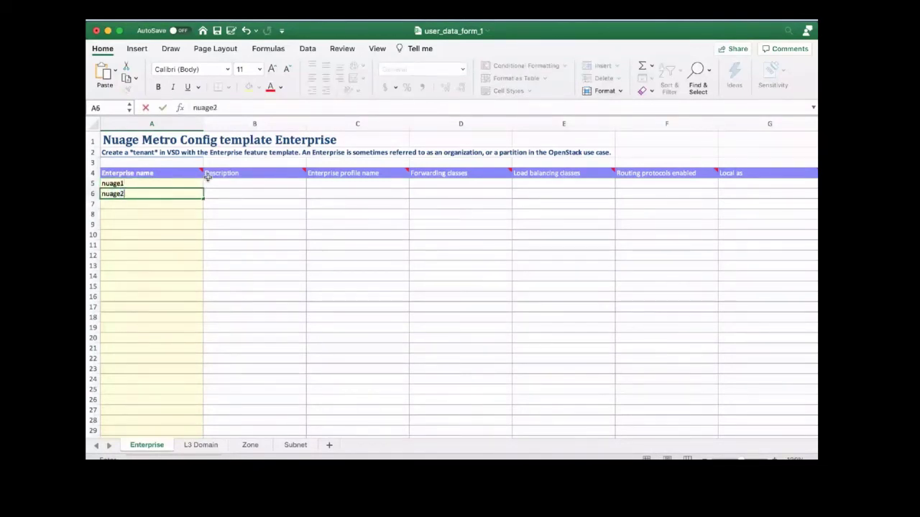
left_click(220, 182)
type("first")
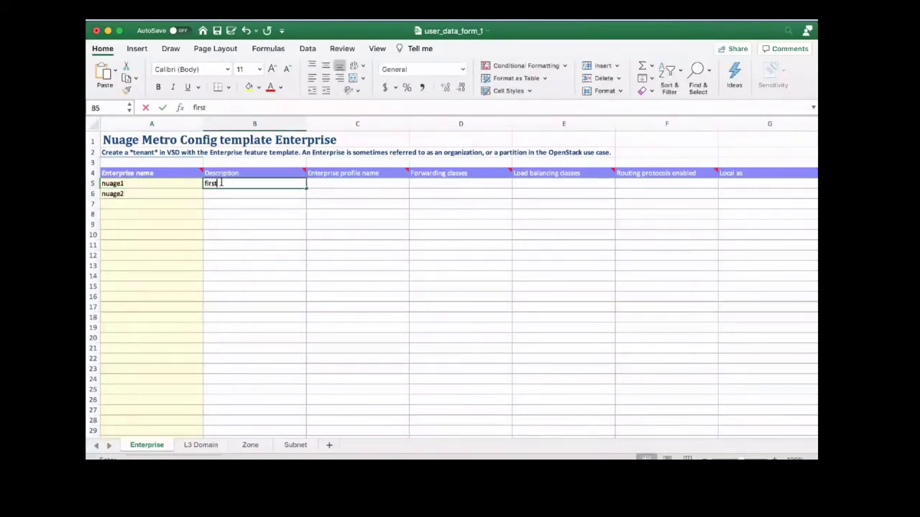
left_click(227, 195)
type("second")
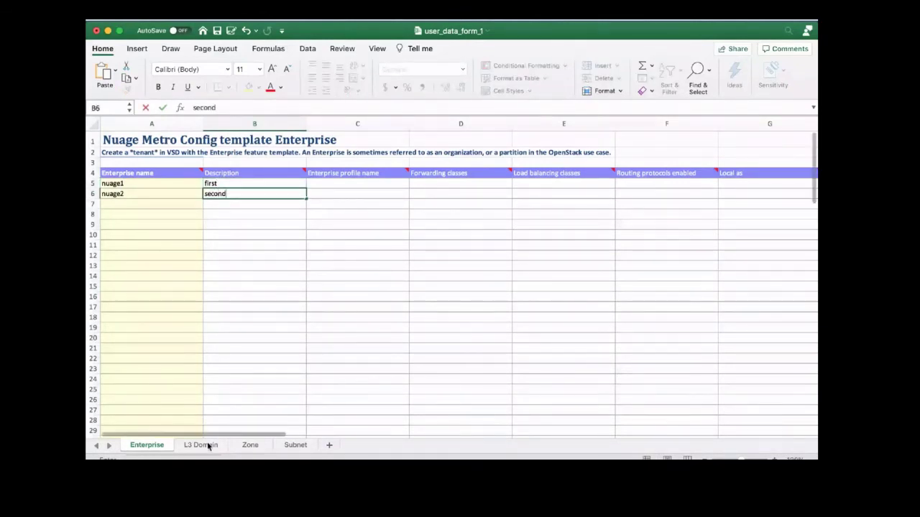
On the L3 Domain sheet, add domain1 under enterprise nuage1.
left_click(204, 447)
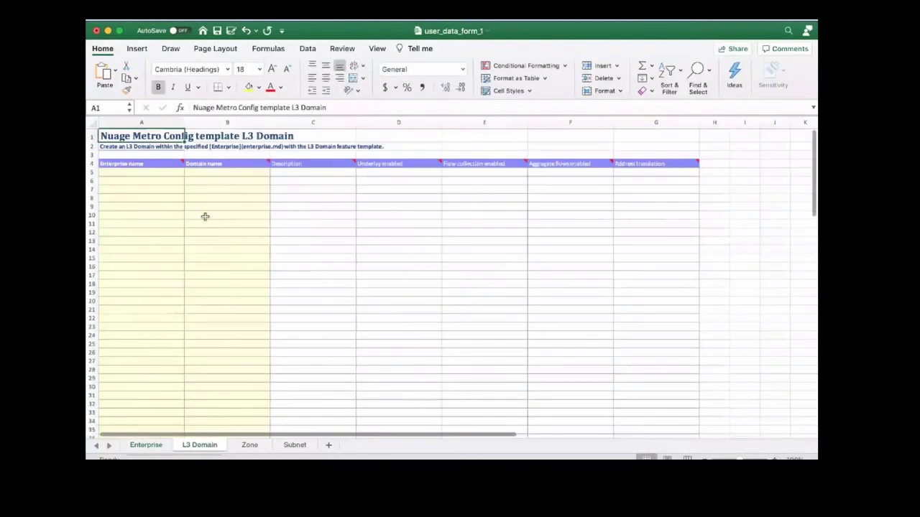
left_click(140, 173)
type("nuage1")
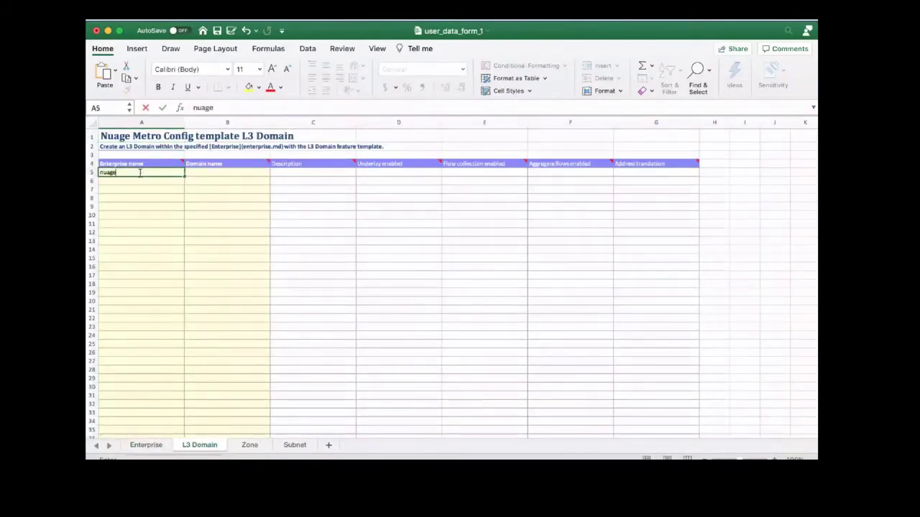
left_click(213, 173)
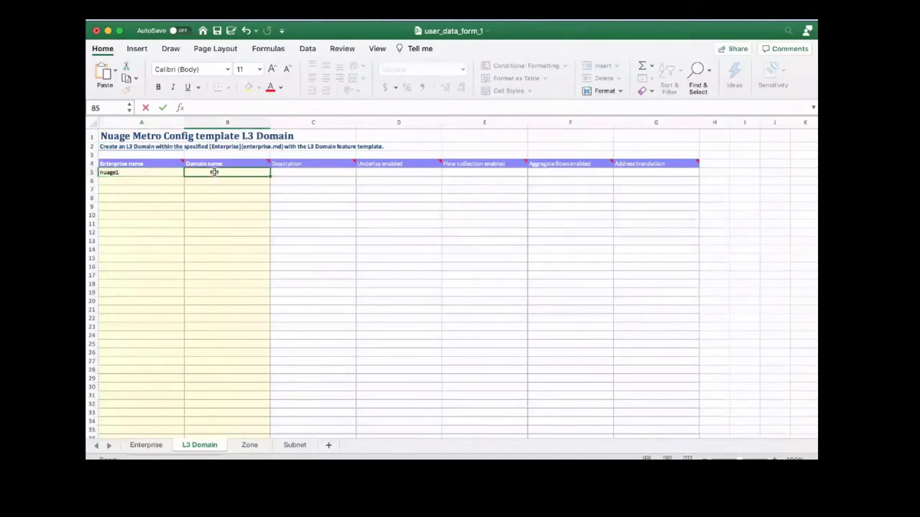
type("domain1")
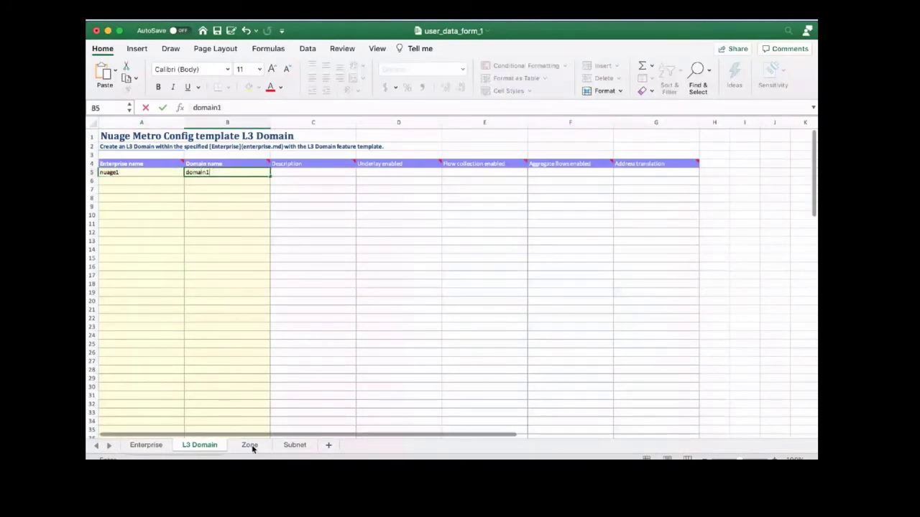
On the Zone sheet, add zone1 in domain1 for enterprise nuage1.
left_click(250, 445)
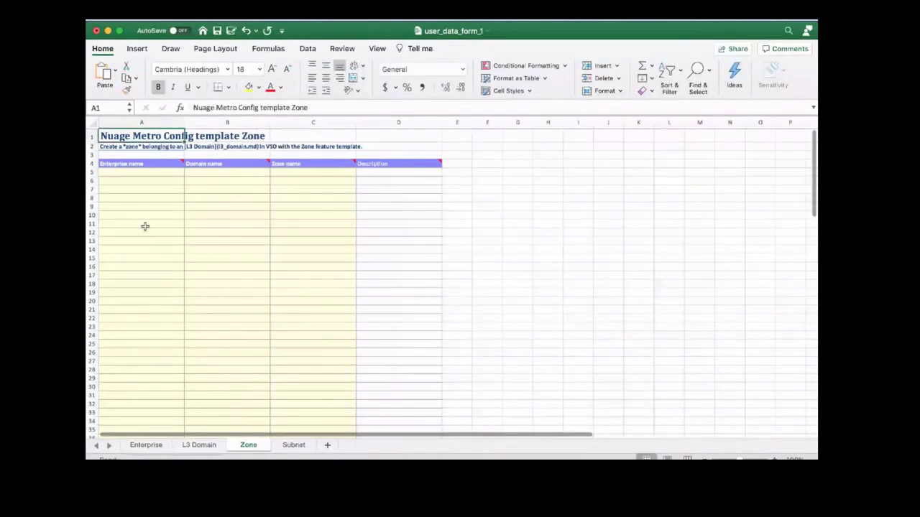
left_click(157, 173)
type("nuage1")
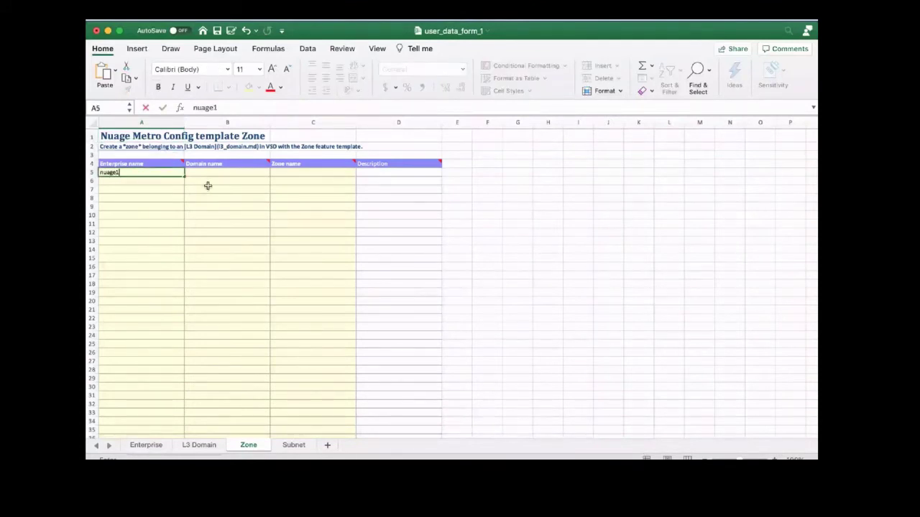
left_click(220, 174)
type("domain")
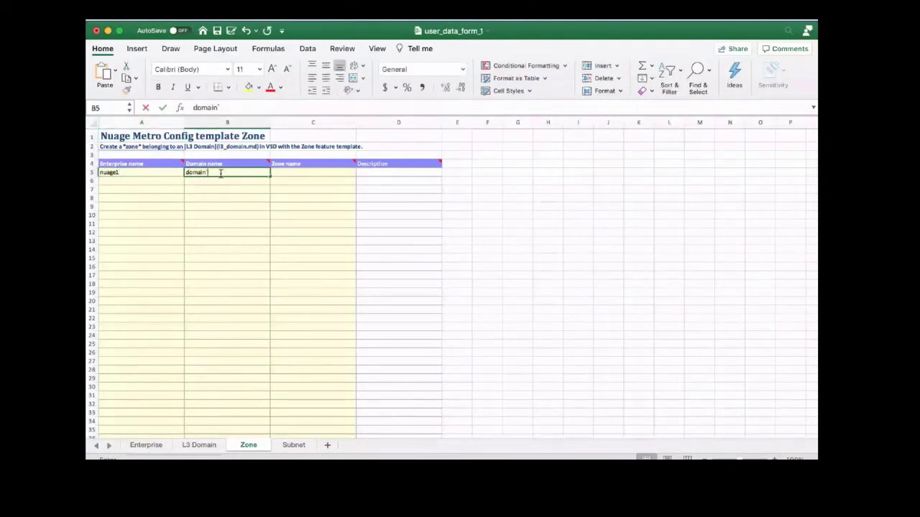
type("1")
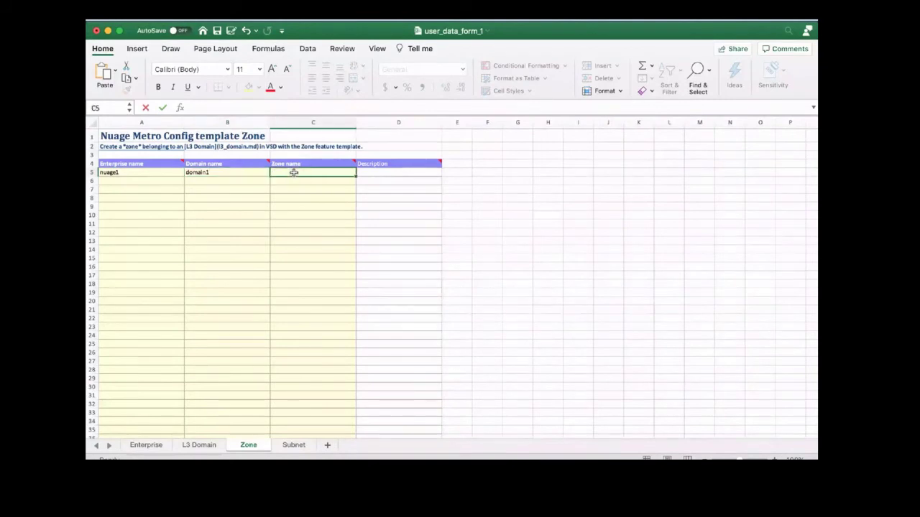
left_click(293, 172)
type("zone1")
left_click(291, 446)
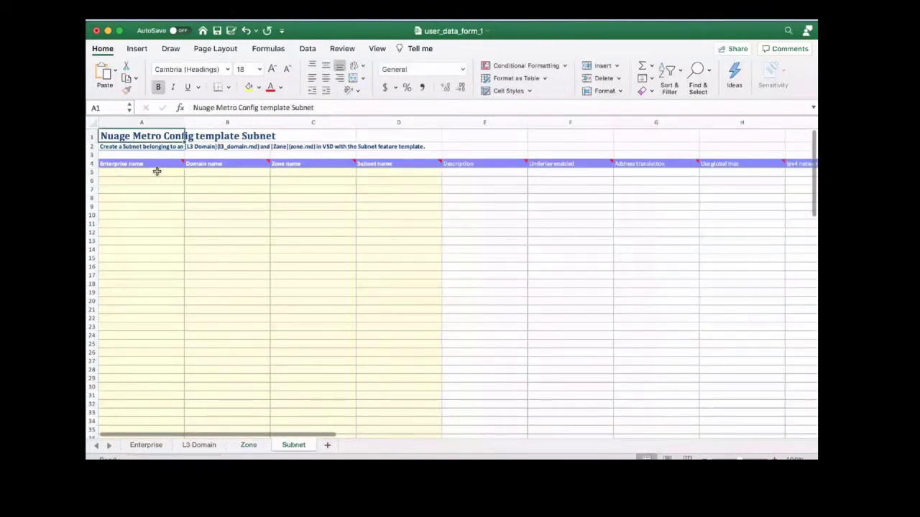
On the Subnet sheet, enter subnet1 under nuage1, domain1 and zone1.
type("nuav")
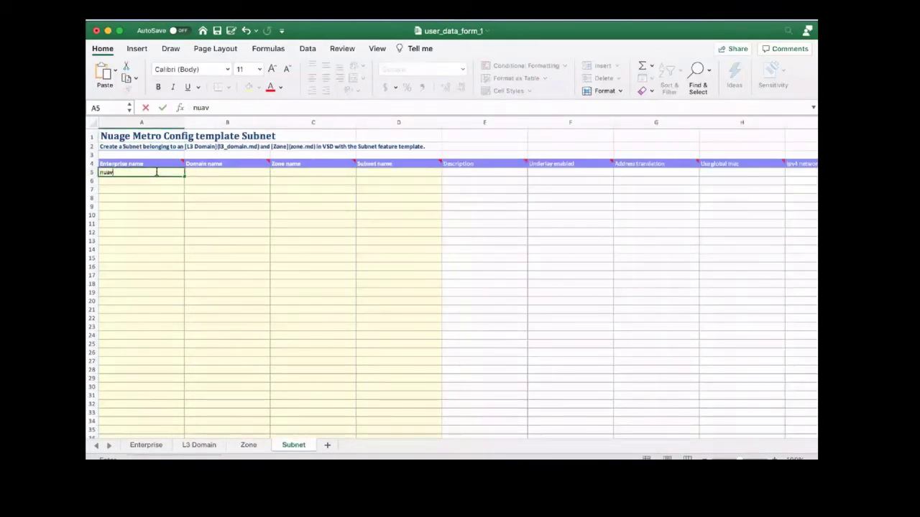
key("BackSpace")
type("ge1")
left_click(201, 172)
type("domain1")
left_click(298, 172)
type("zone1")
left_click(400, 173)
type("subnet")
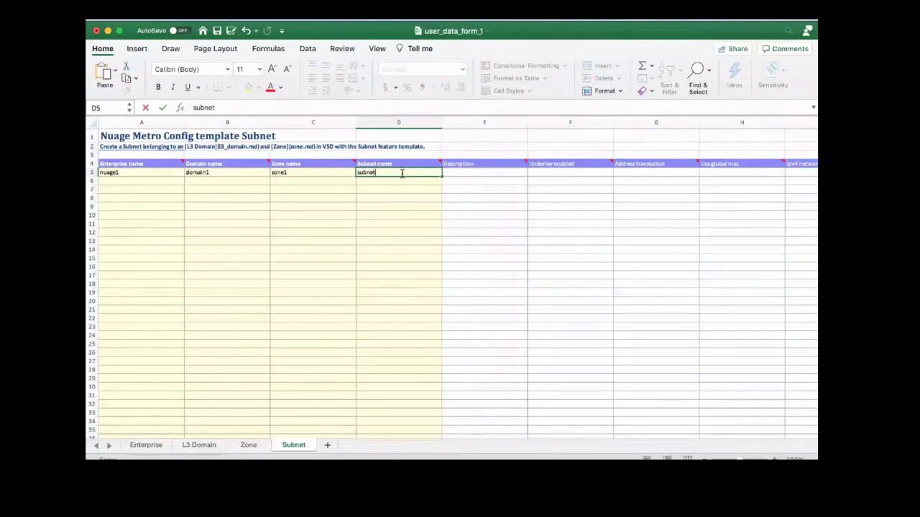
type("1")
Give subnet1 ipv4 network 10.0.0.0/8 and gateway 10.0.0.1.
scroll(715, 207, "right", 2)
scroll(715, 207, "right", 5)
left_click(642, 172)
type("10.0.")
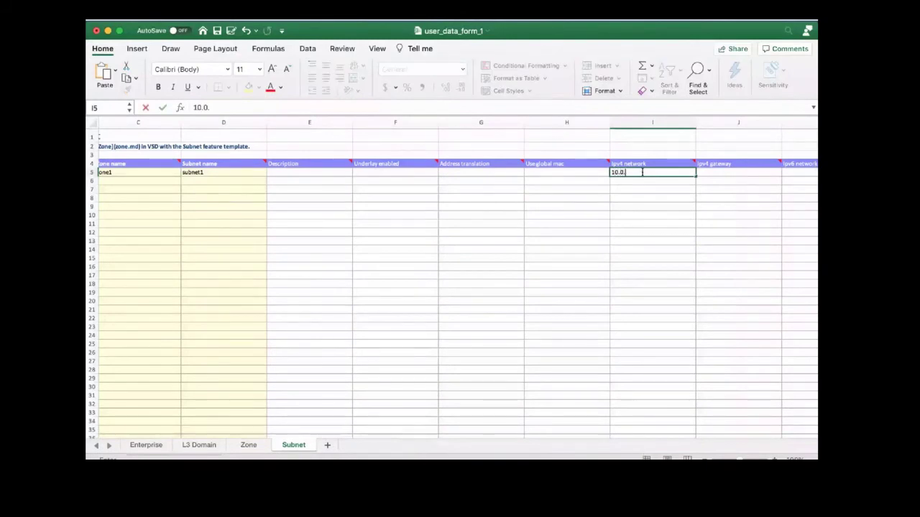
type("0.0/8")
left_click(728, 175)
type("10.0.0.1")
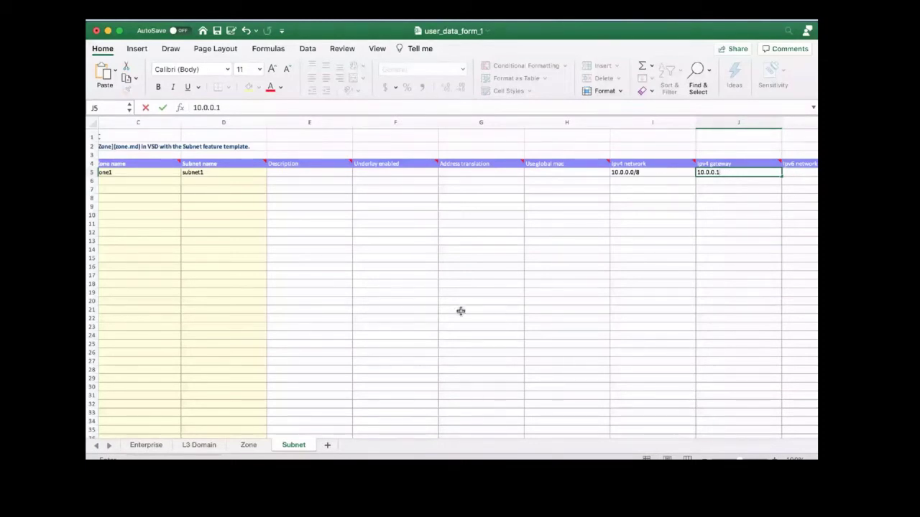
Save the user_data_form_1 workbook and return to the terminal.
scroll(441, 292, "left", 5)
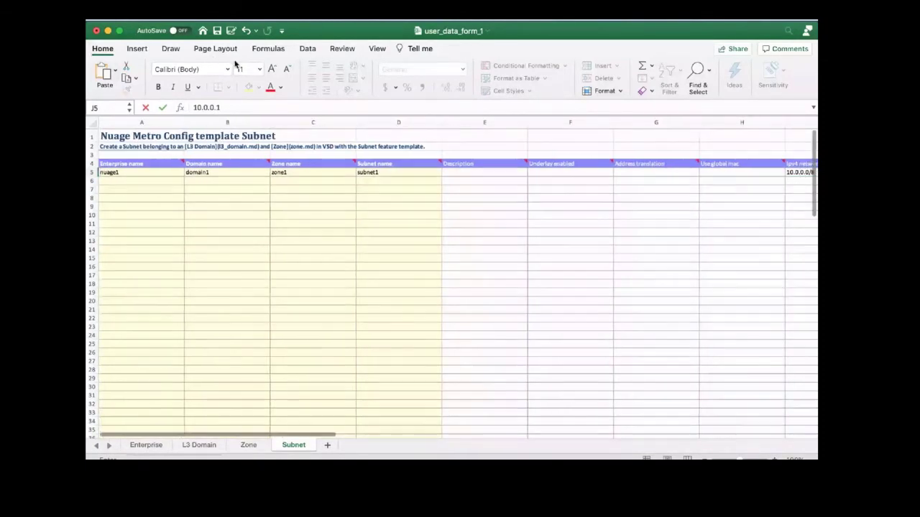
left_click(216, 31)
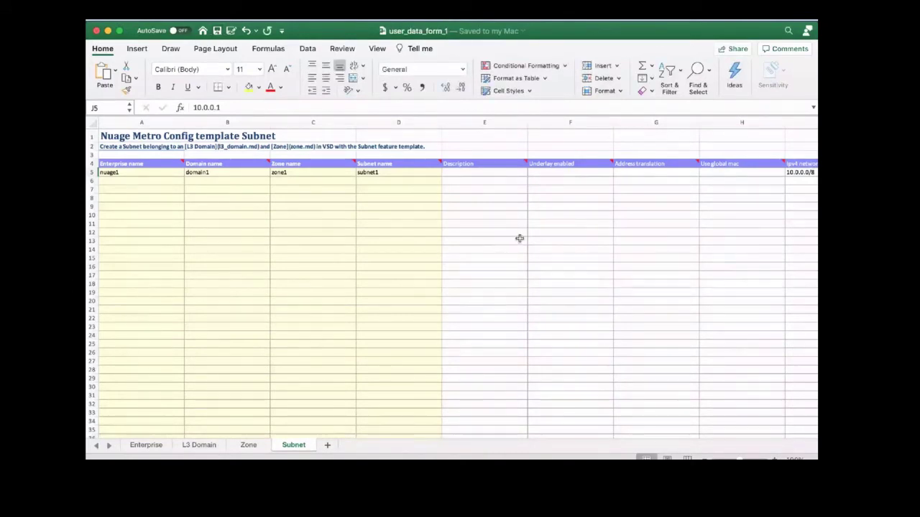
key("super+Tab")
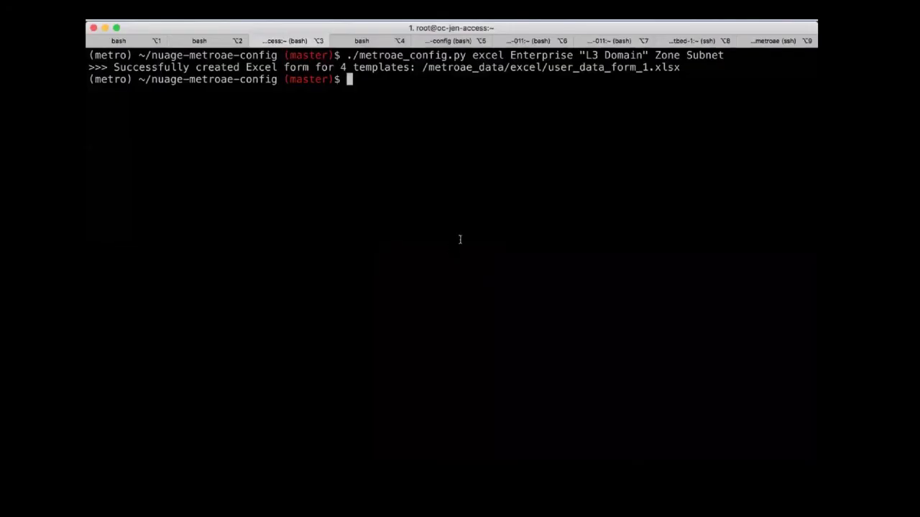
Print $VSD_URL, then apply user_data_form_1.xlsx to VSD with metroae_config.py create.
key("Return")
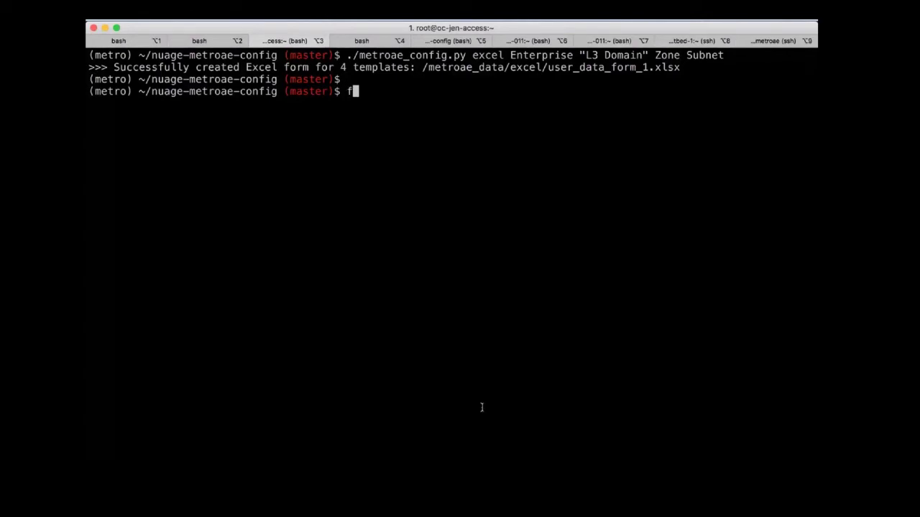
type("echo $VSD")
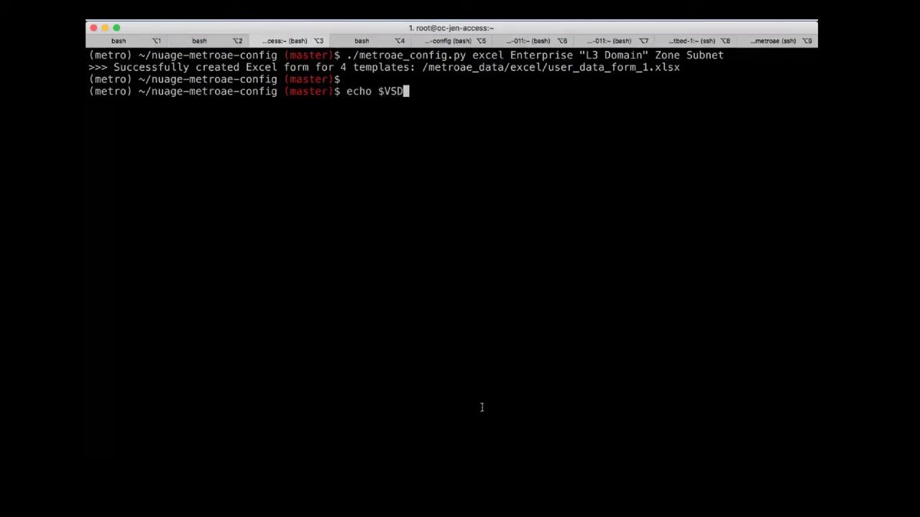
type("_URL")
key("Return")
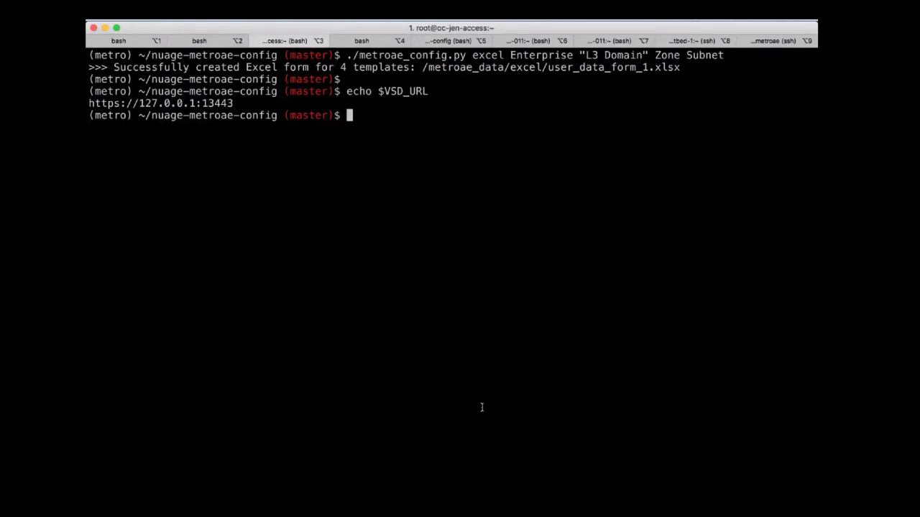
key("Up")
key("Up")
key("Up")
key("Up")
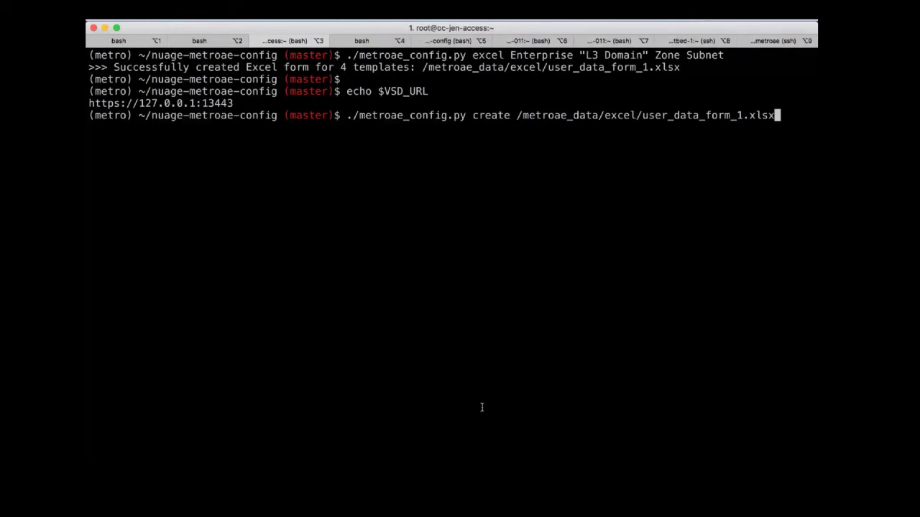
key("Return")
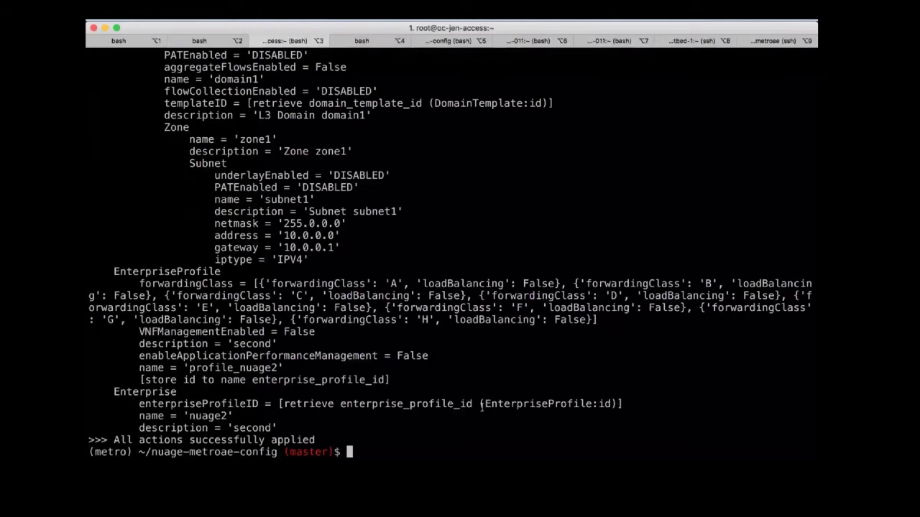
In Chrome, sign in to the VSD dashboard with the account password and dismiss the licence warning.
mouse_move(395, 446)
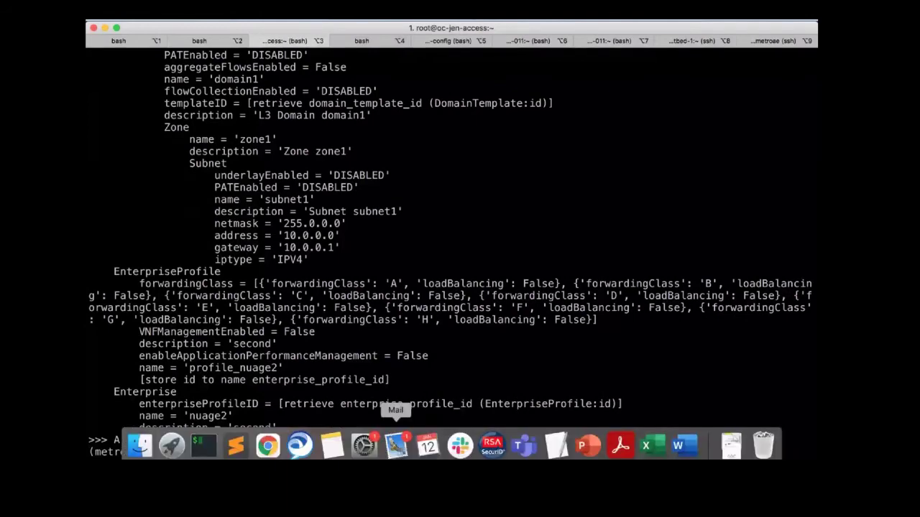
left_click(267, 446)
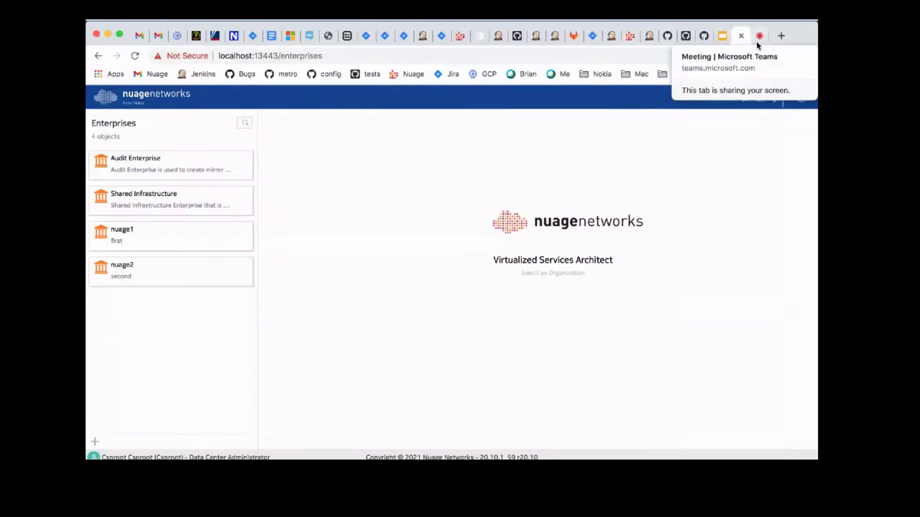
left_click(626, 41)
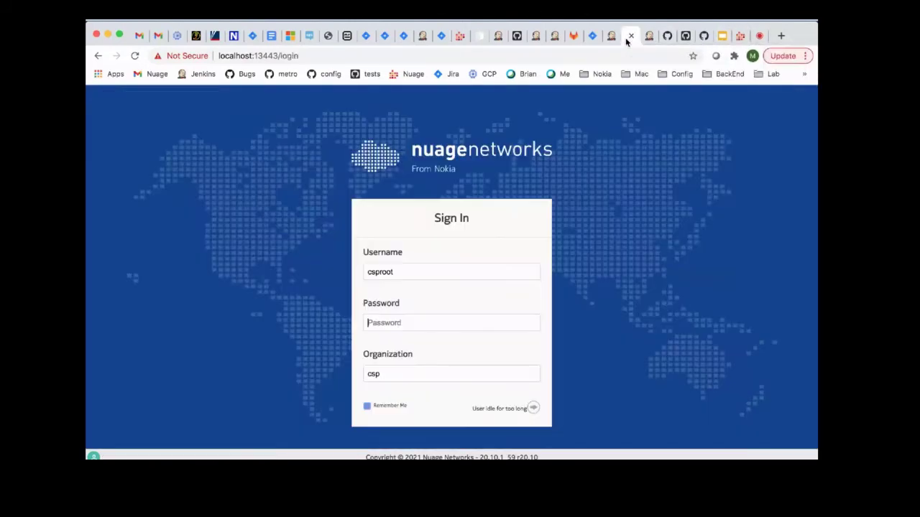
left_click(436, 322)
key("Return")
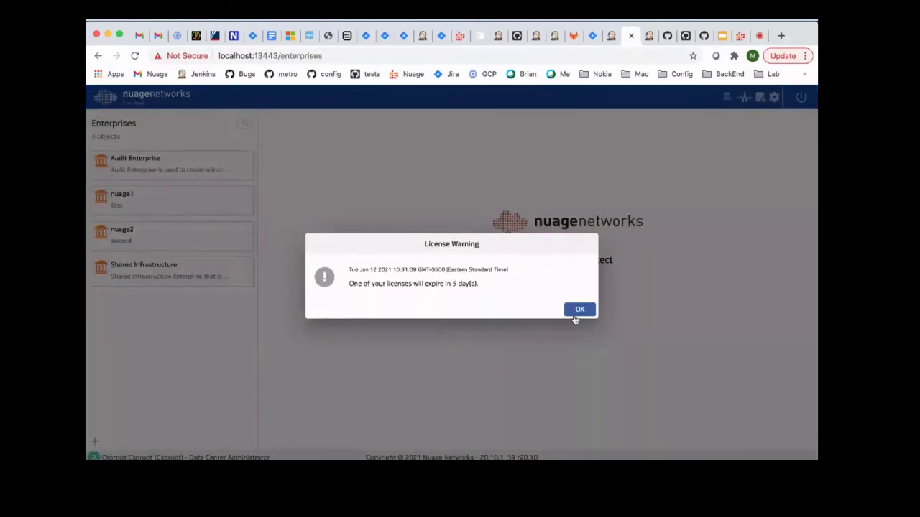
left_click(577, 309)
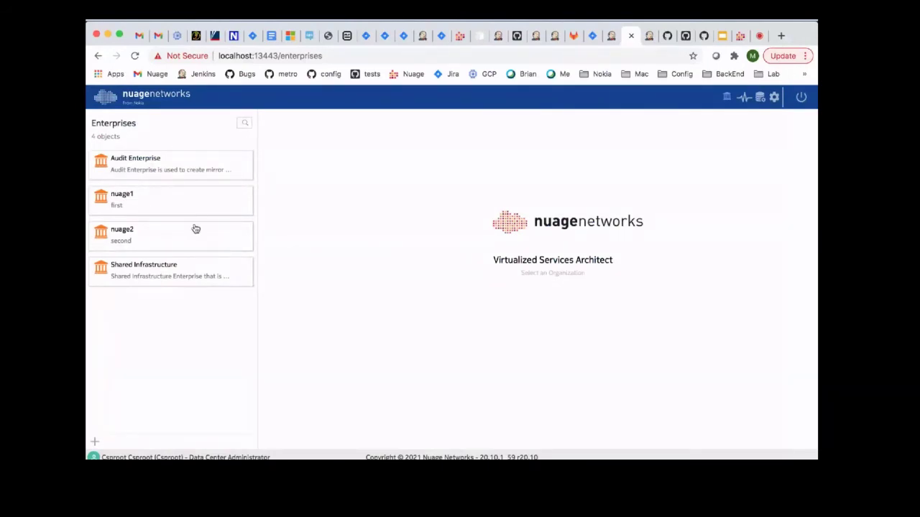
Expand nuage1's topology to show domain1, zone1 and subnet1.
left_click(165, 203)
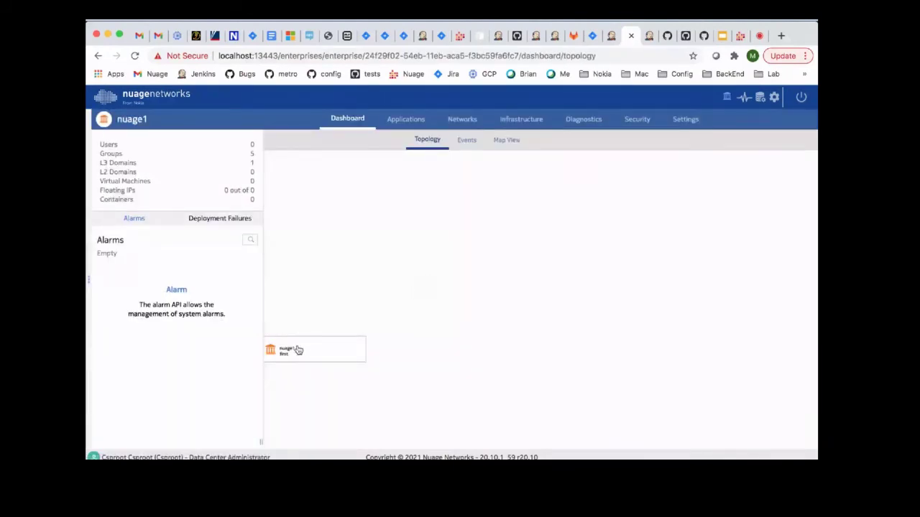
left_click(307, 357)
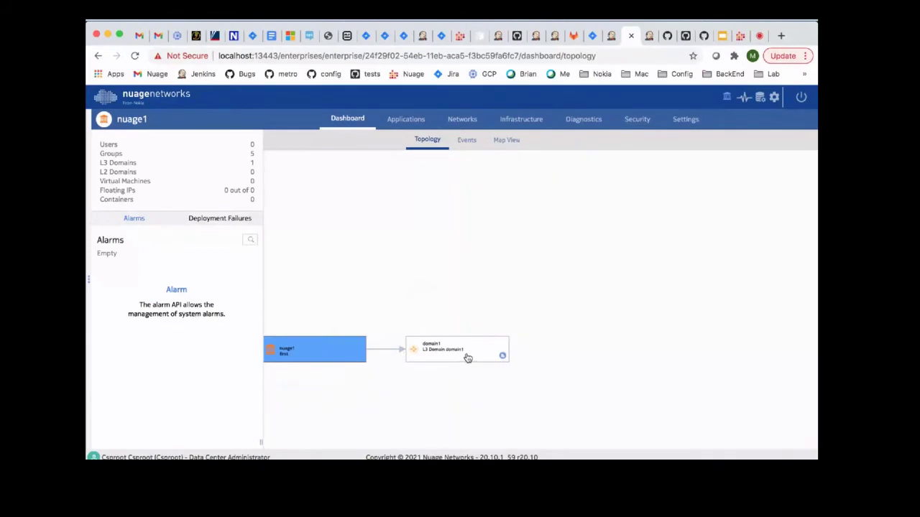
left_click(467, 356)
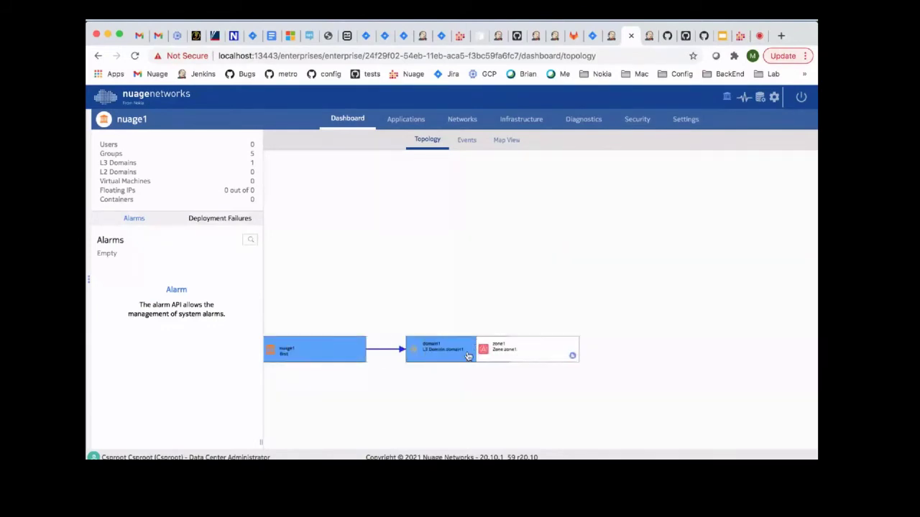
left_click(570, 358)
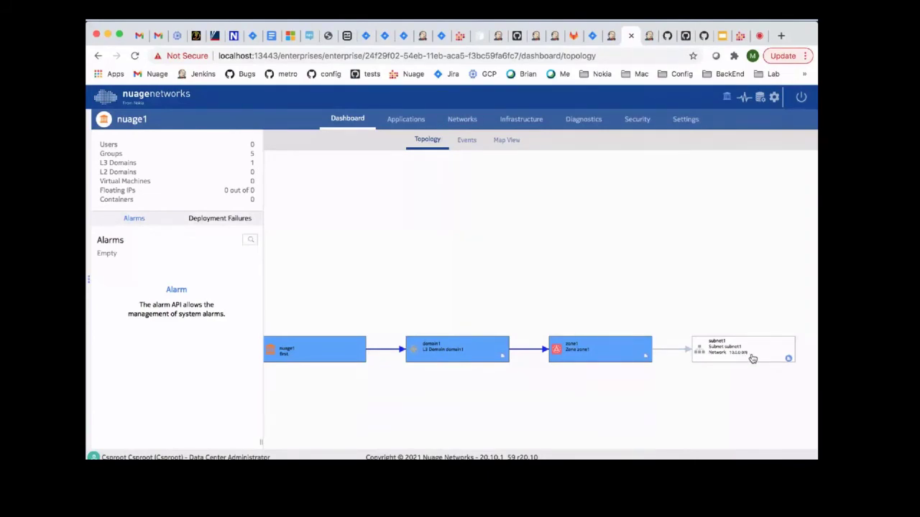
key("super+Tab")
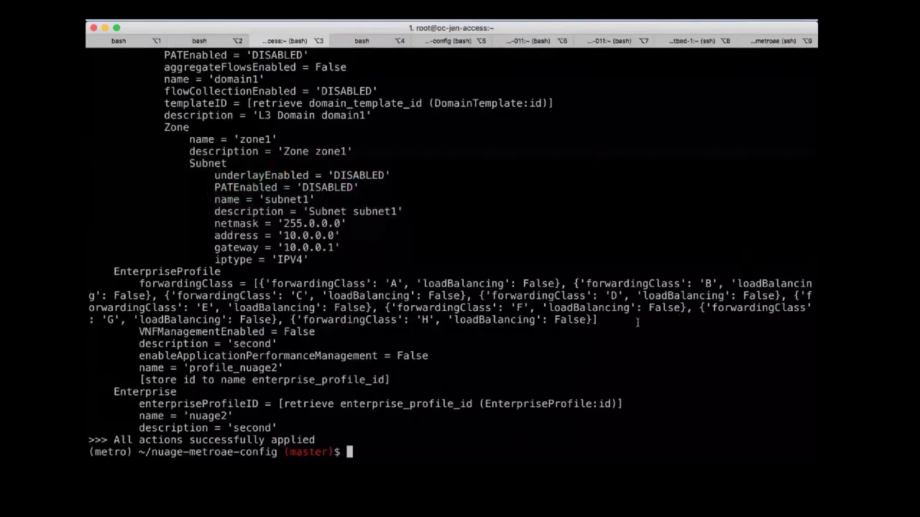
Change the previous create command to revert and run it on user_data_form_1.xlsx.
type("./metroae_config.py create /metroae_data/excel/user_data_form_1.xlsx")
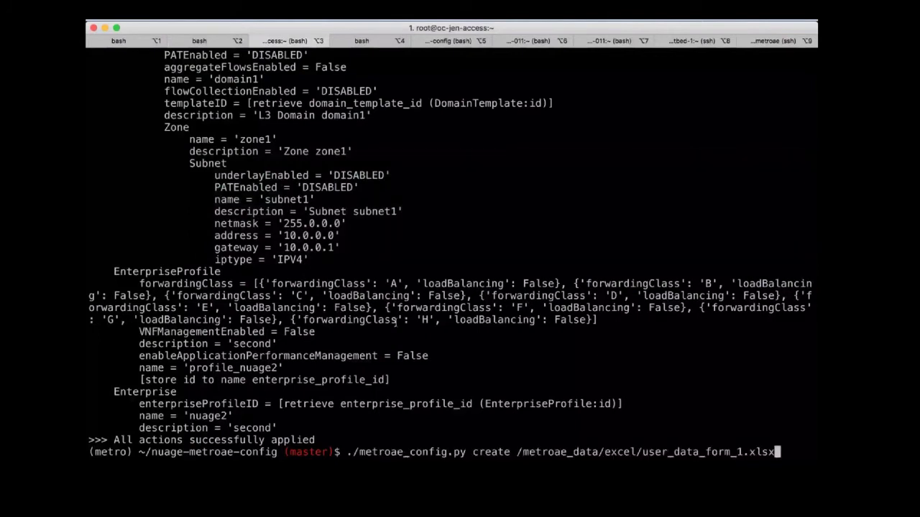
key("ctrl+a")
key("Right")
key("Right")
key("Right")
key("Right")
key("Right")
key("Right")
key("Right")
key("Right")
key("Right")
key("Right")
key("Right")
key("Right")
key("Right")
key("Right")
key("Right")
key("Right")
key("Right")
key("Right")
key("Right")
key("Right")
key("Right")
key("Right")
key("Right")
key("Right")
key("Right")
key("BackSpace")
key("BackSpace")
key("BackSpace")
key("BackSpace")
key("BackSpace")
key("BackSpace")
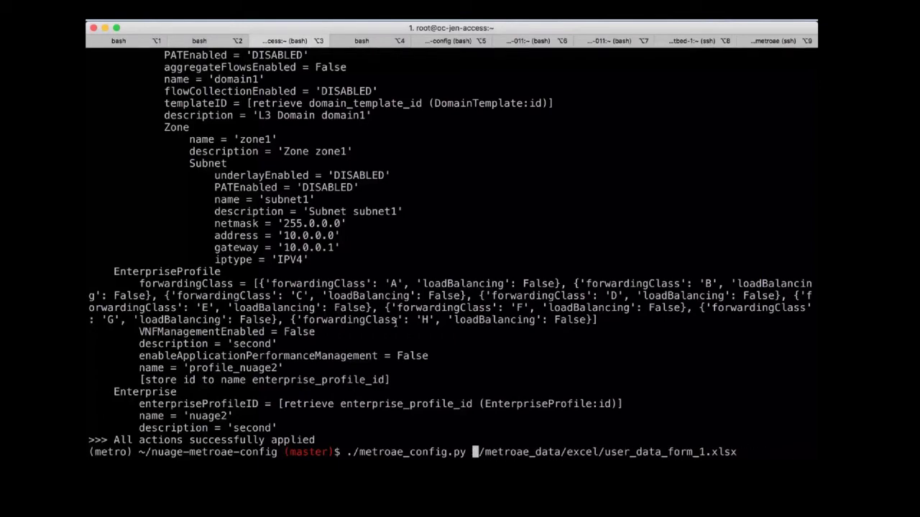
type("k")
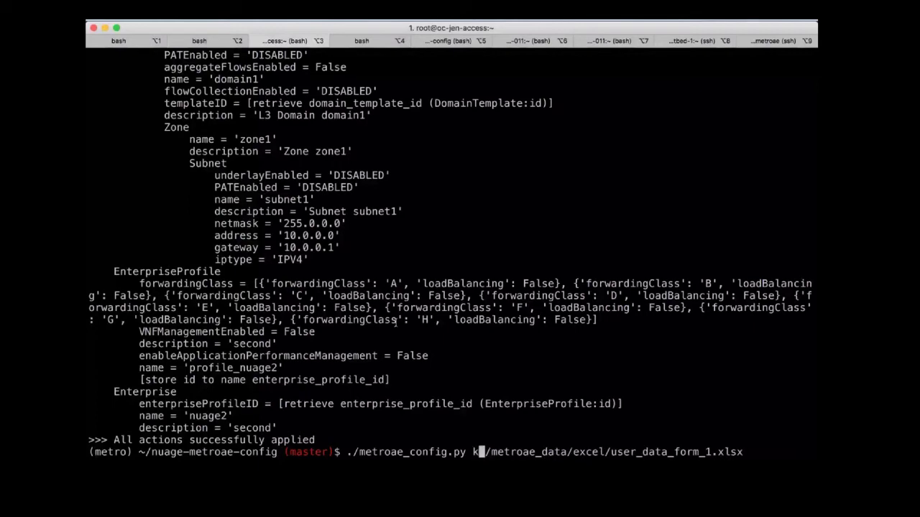
key("BackSpace")
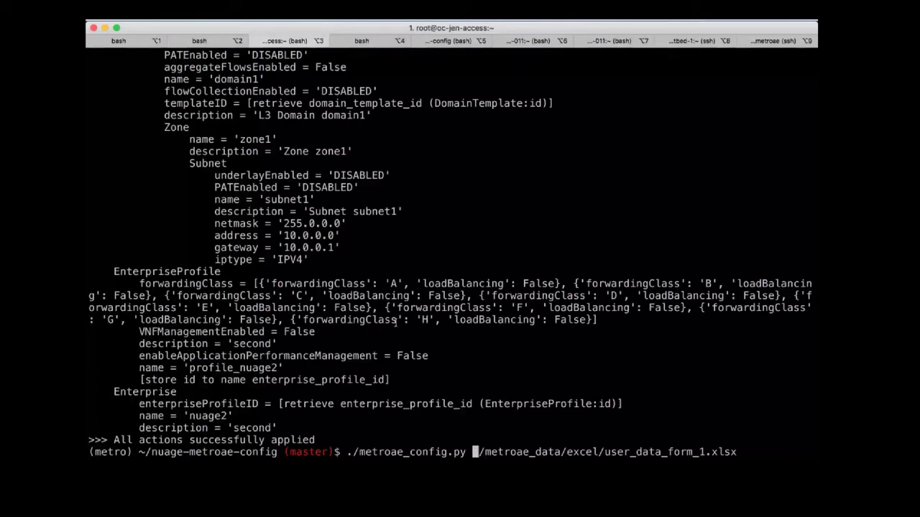
type("revert")
key("Return")
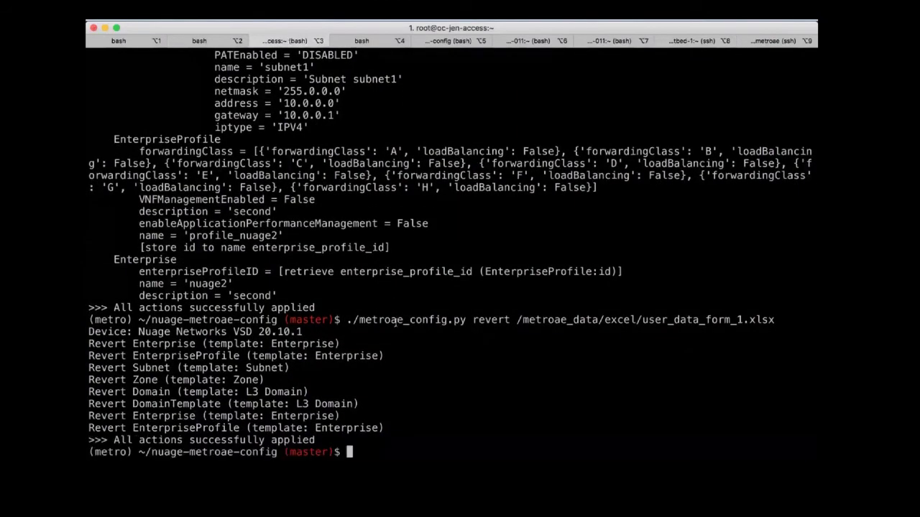
key("super+Tab")
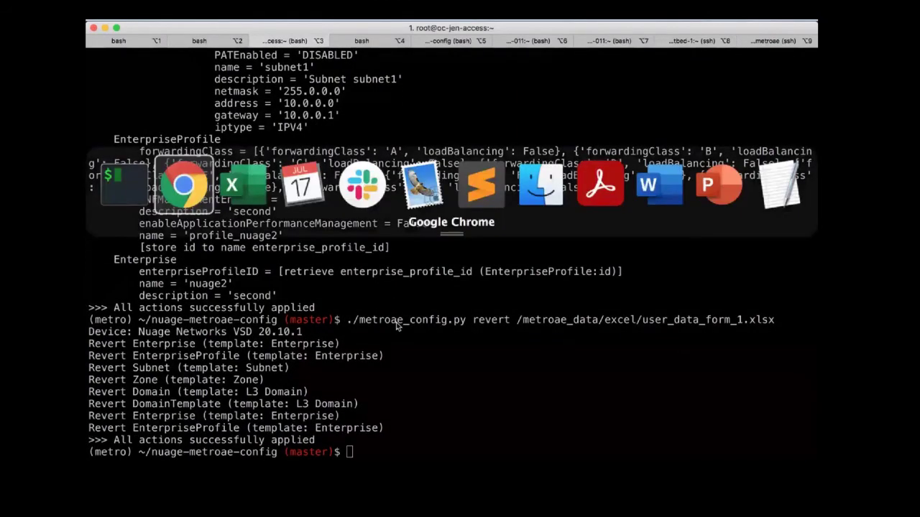